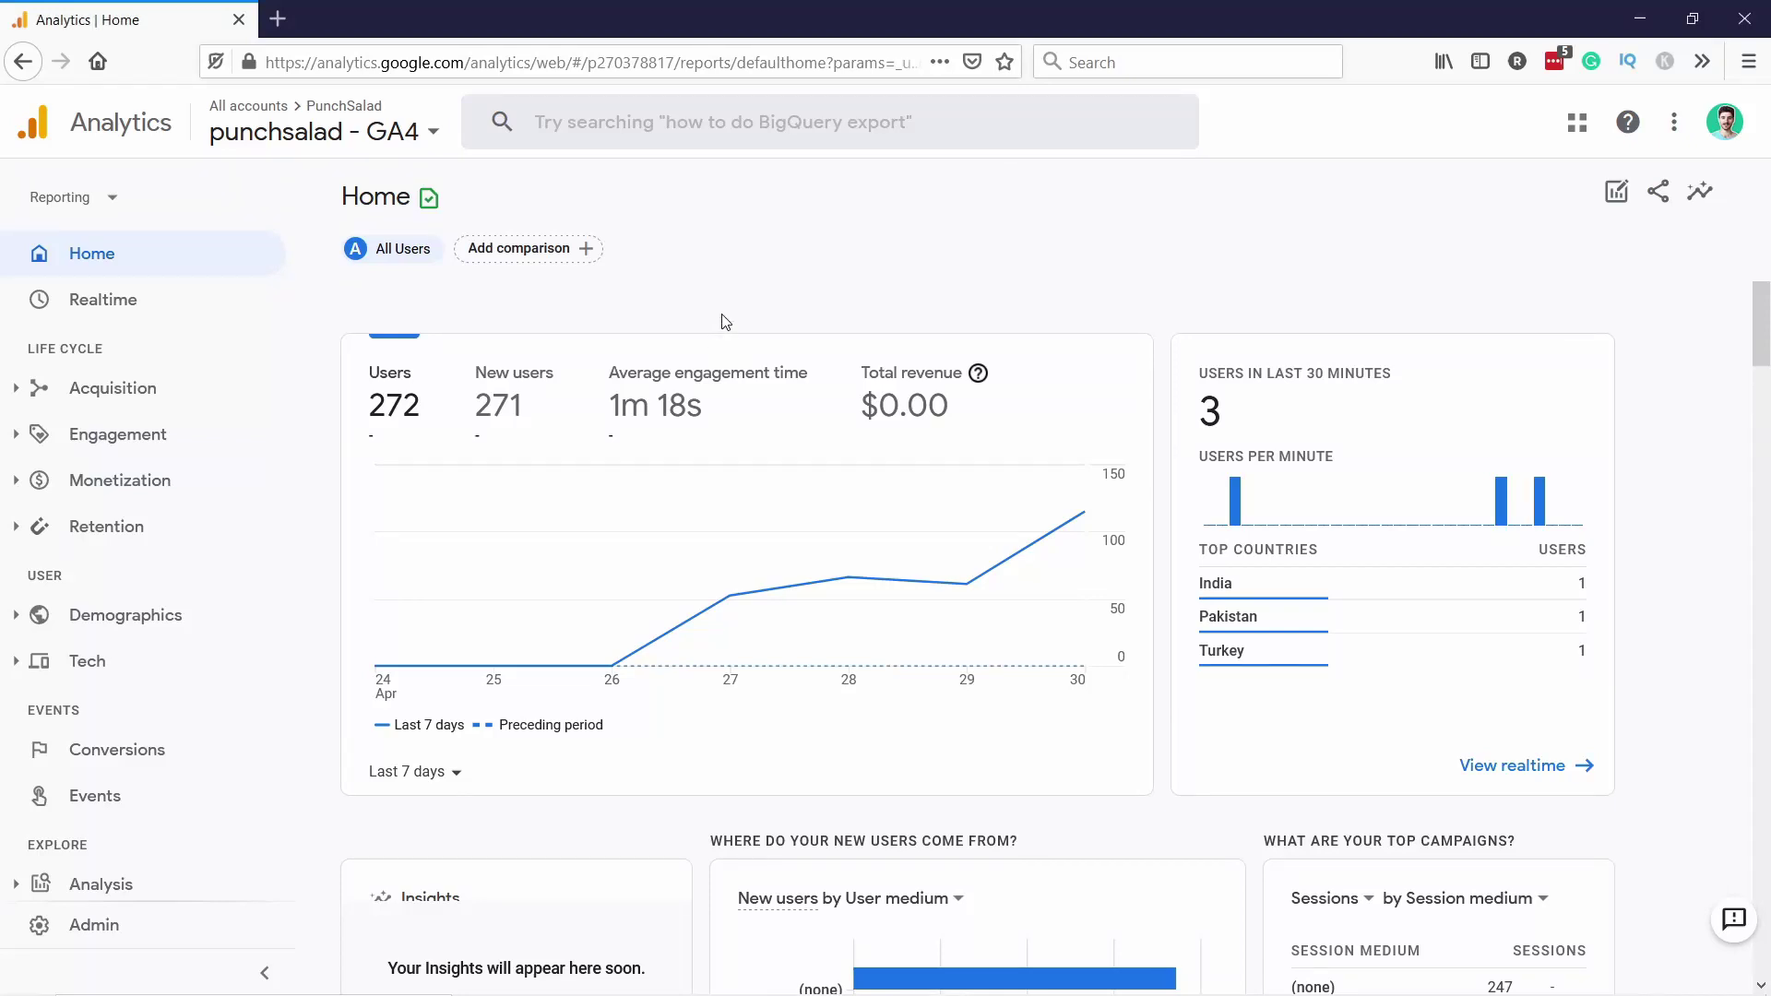
Step: Scroll through the GA4 Home report for the site
{"action": "scroll", "coordinate": [728, 328], "scroll_direction": "down", "scroll_amount": 8}
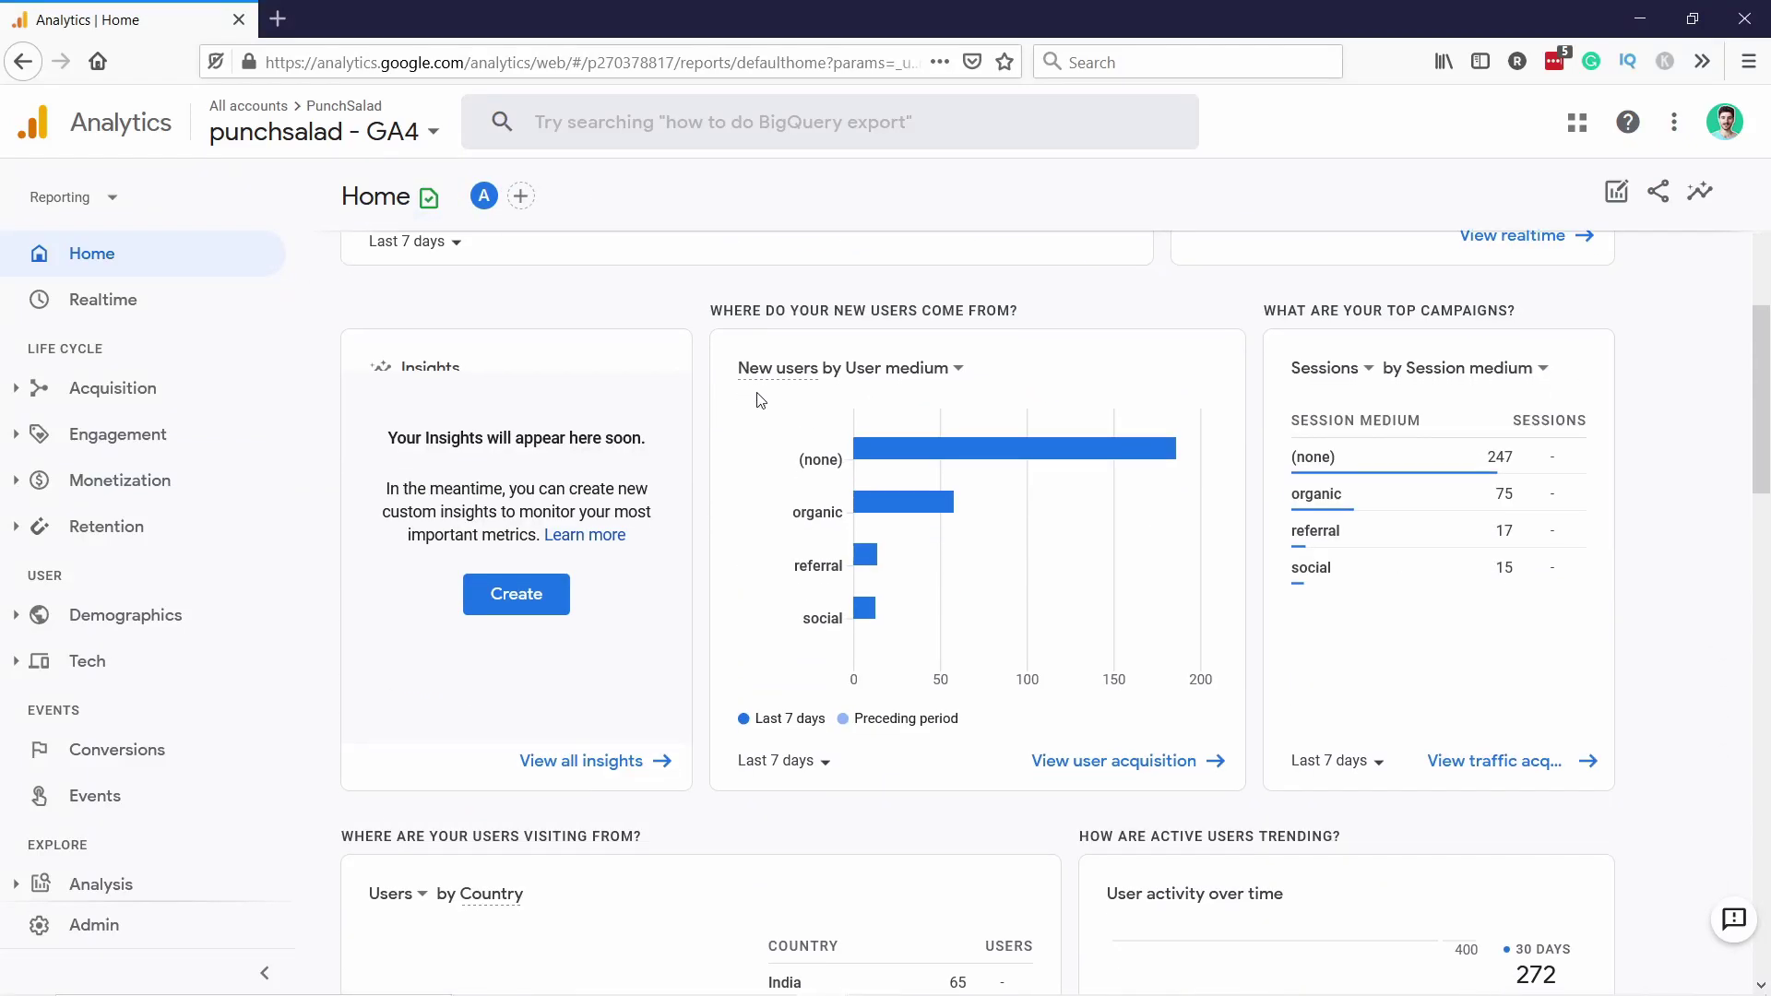
{"action": "scroll", "coordinate": [755, 400], "scroll_direction": "up", "scroll_amount": 6}
{"action": "scroll", "coordinate": [787, 403], "scroll_direction": "up", "scroll_amount": 3}
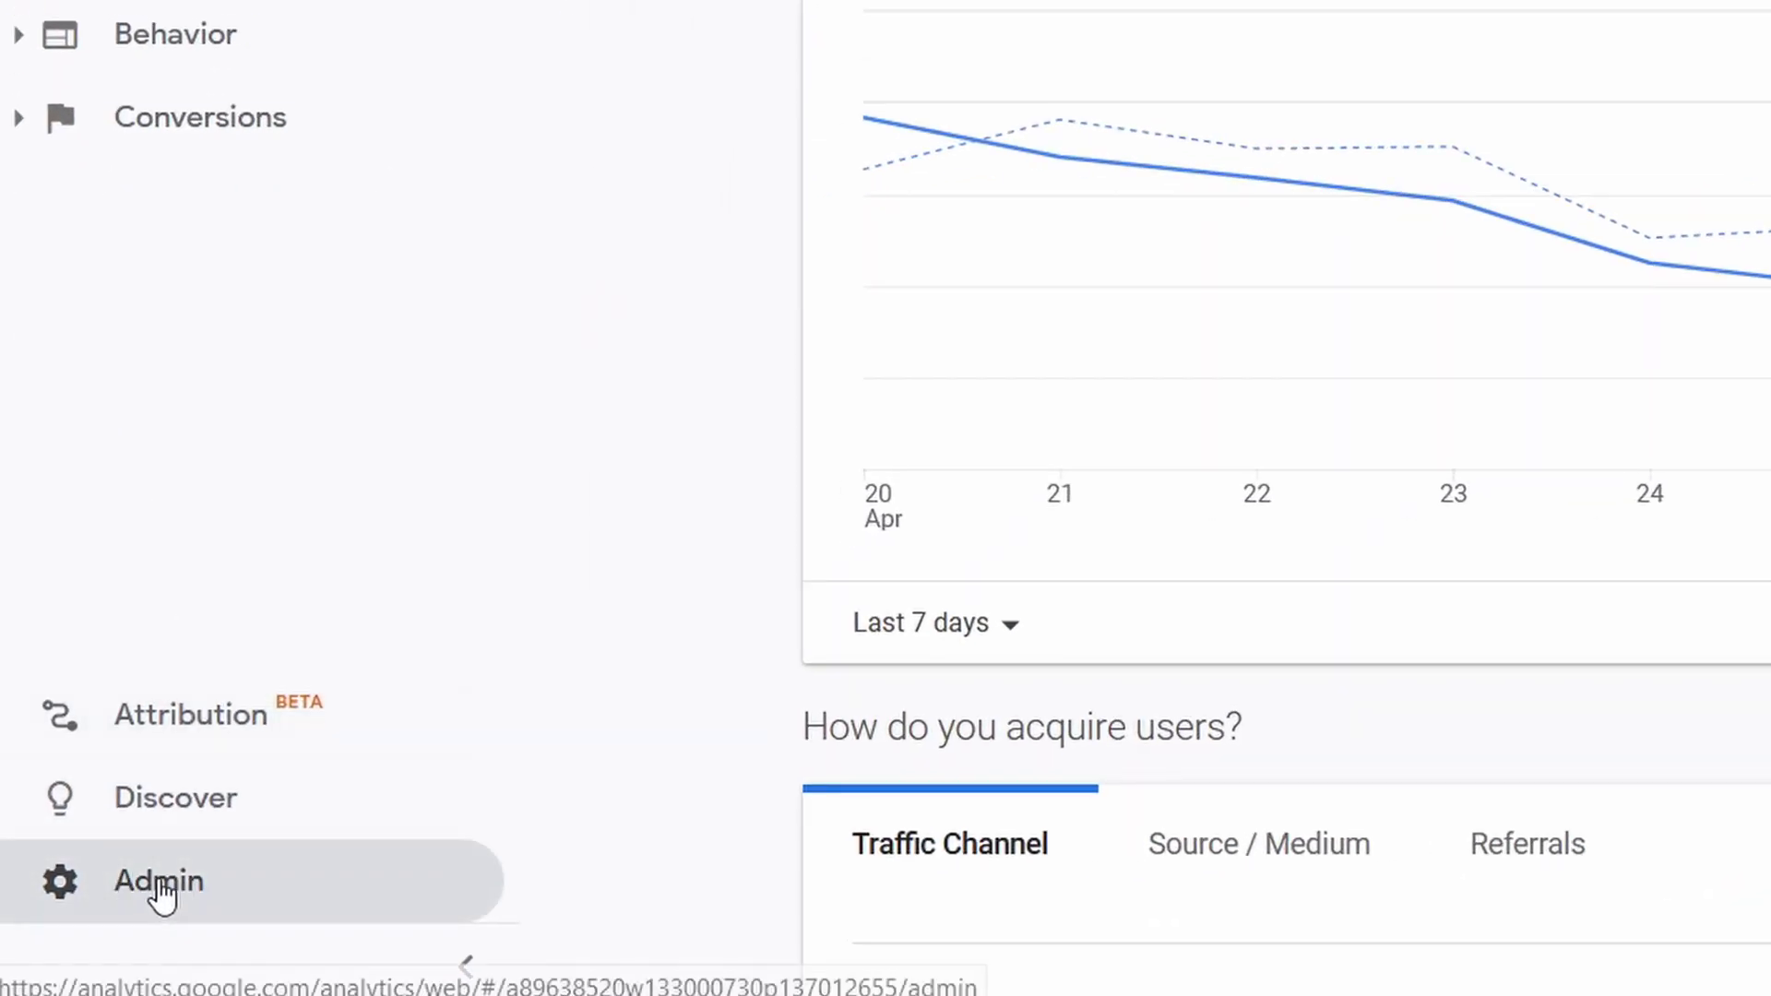
Step: Use the GA4 Setup Assistant in Admin to create the connected punchsalad - GA4 property
{"action": "left_click", "coordinate": [129, 917]}
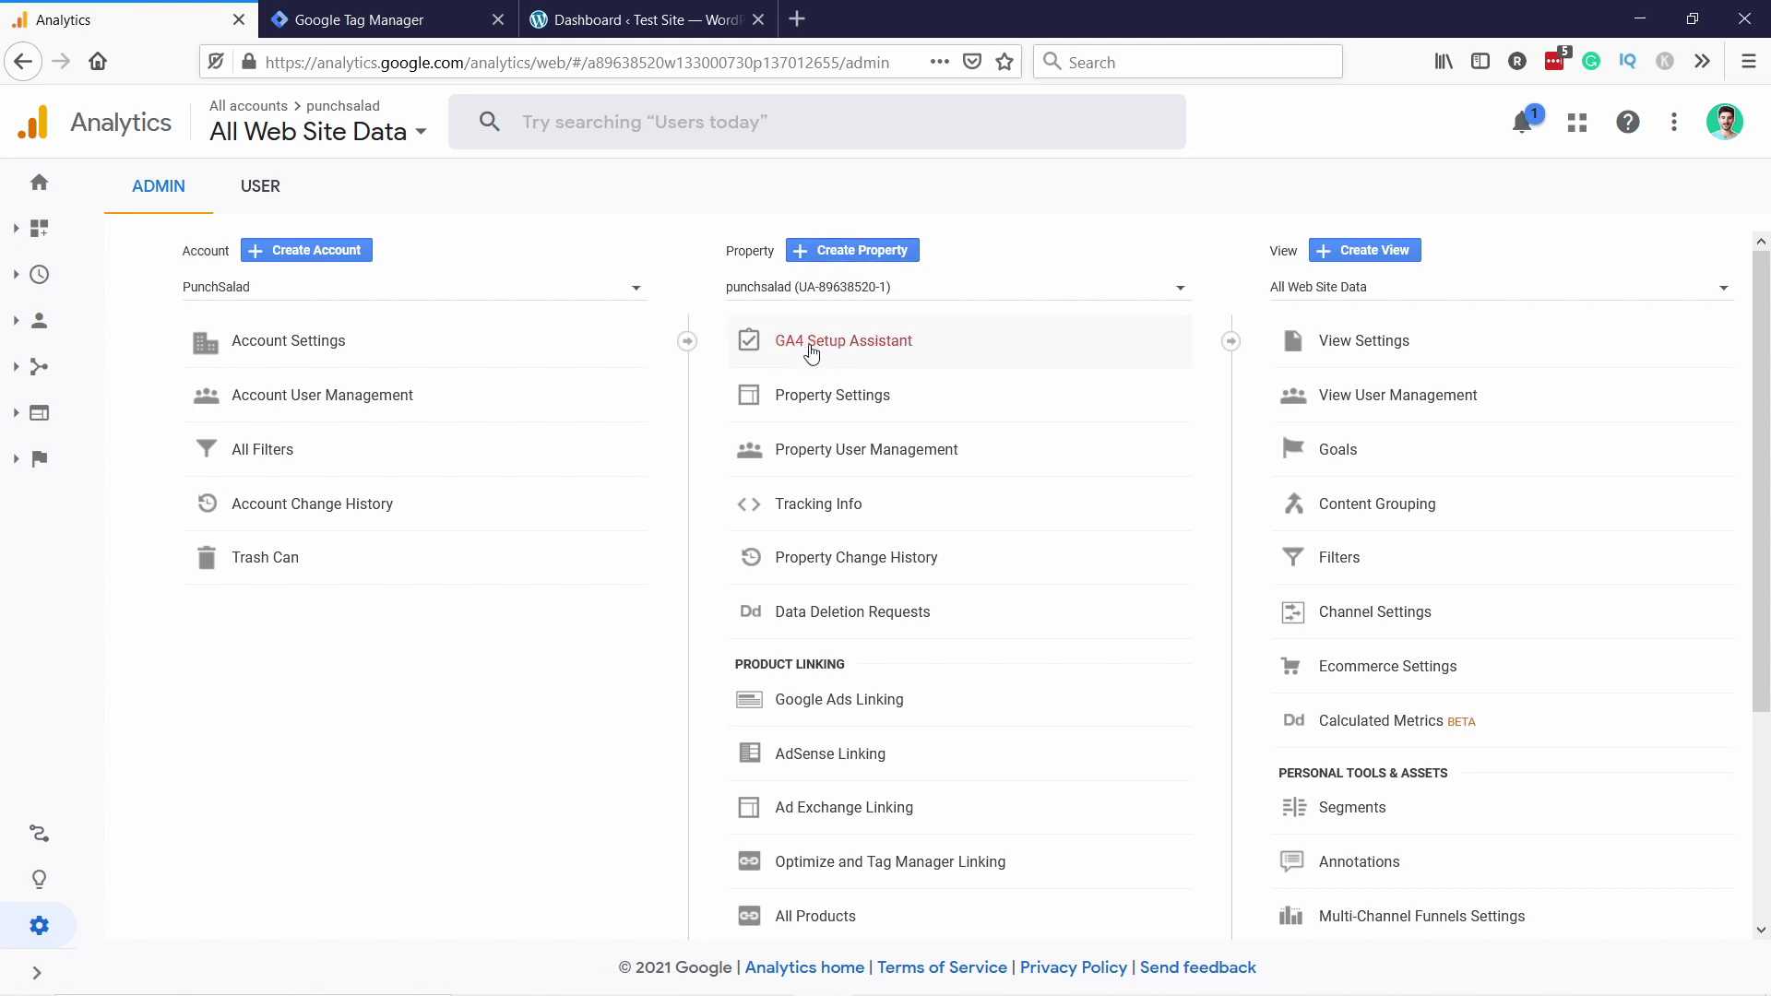
{"action": "left_click", "coordinate": [863, 345]}
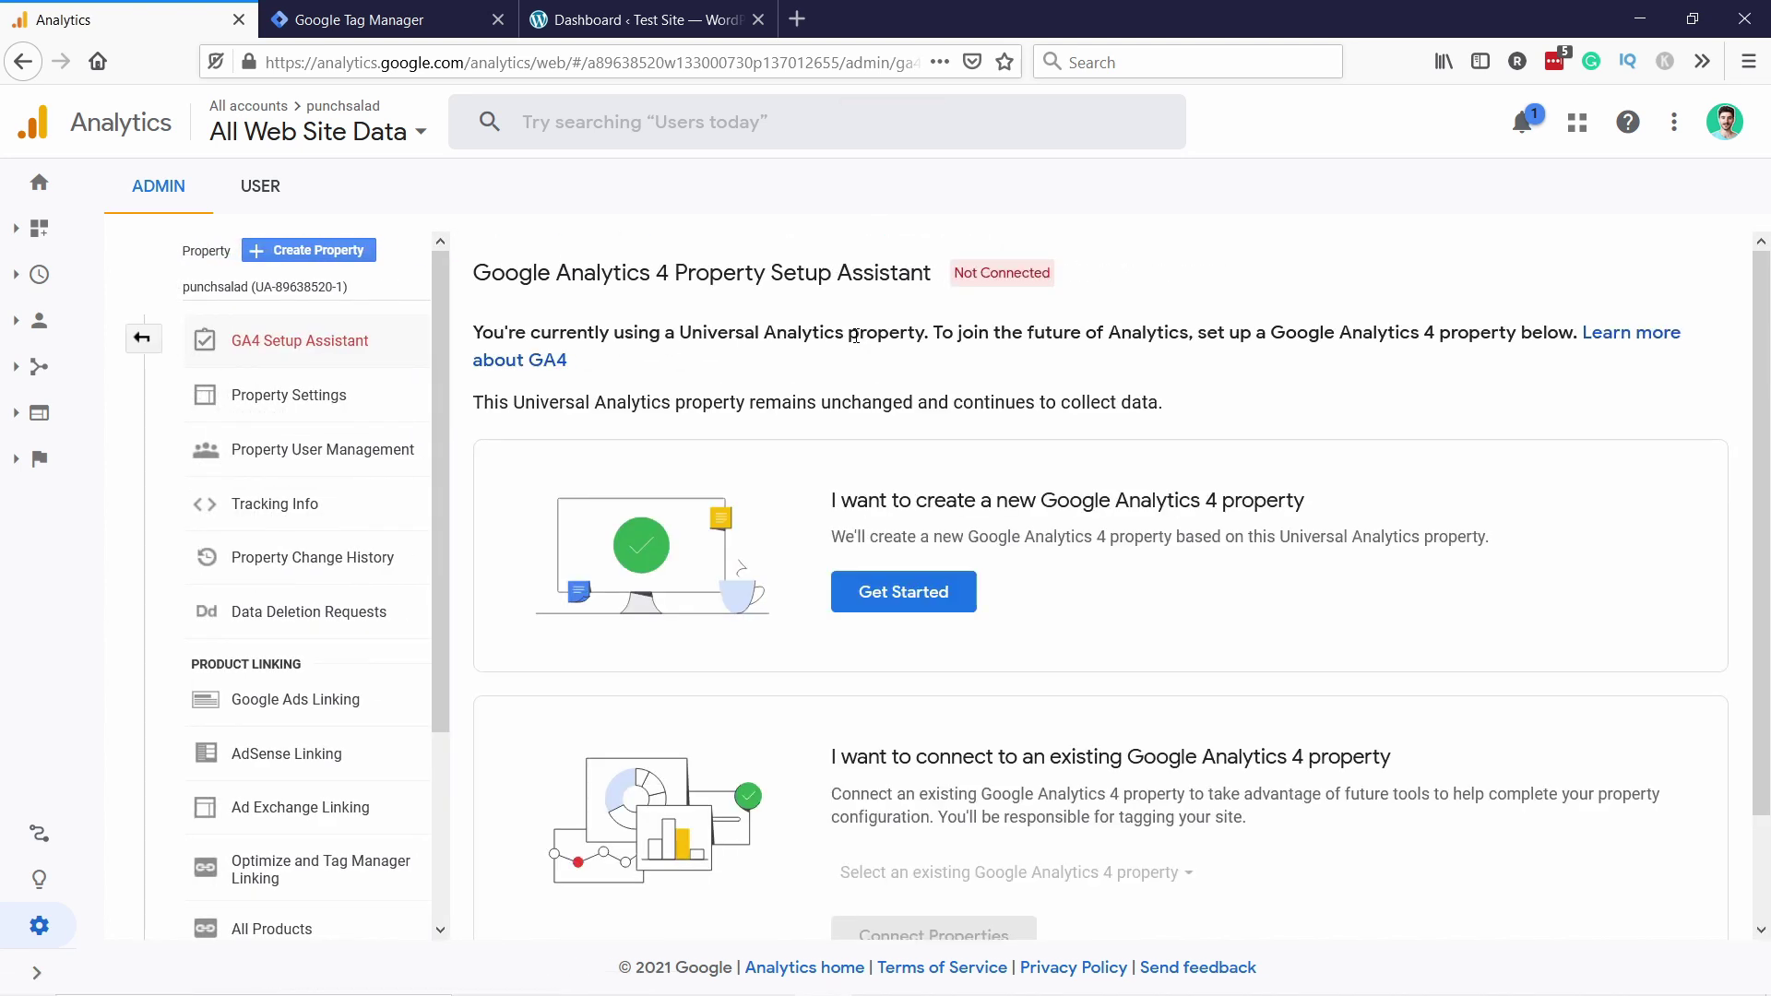
{"action": "scroll", "coordinate": [842, 281], "scroll_direction": "down", "scroll_amount": 2}
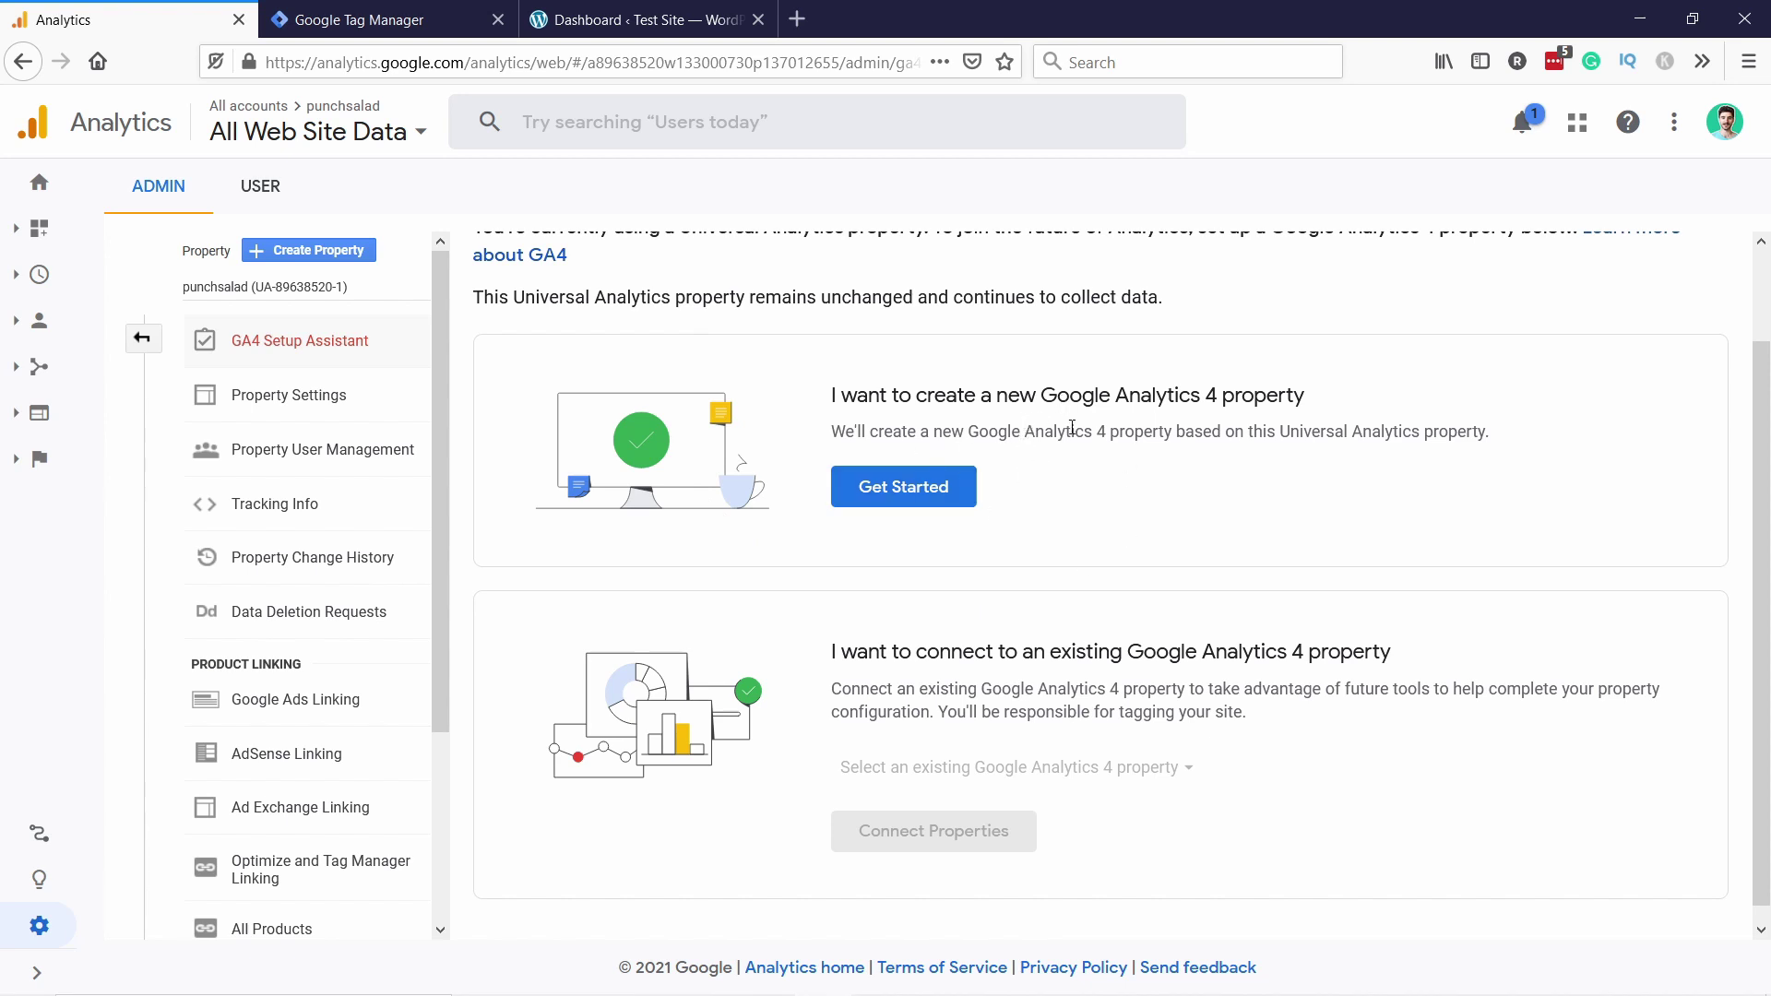
{"action": "scroll", "coordinate": [959, 478], "scroll_direction": "up", "scroll_amount": 1}
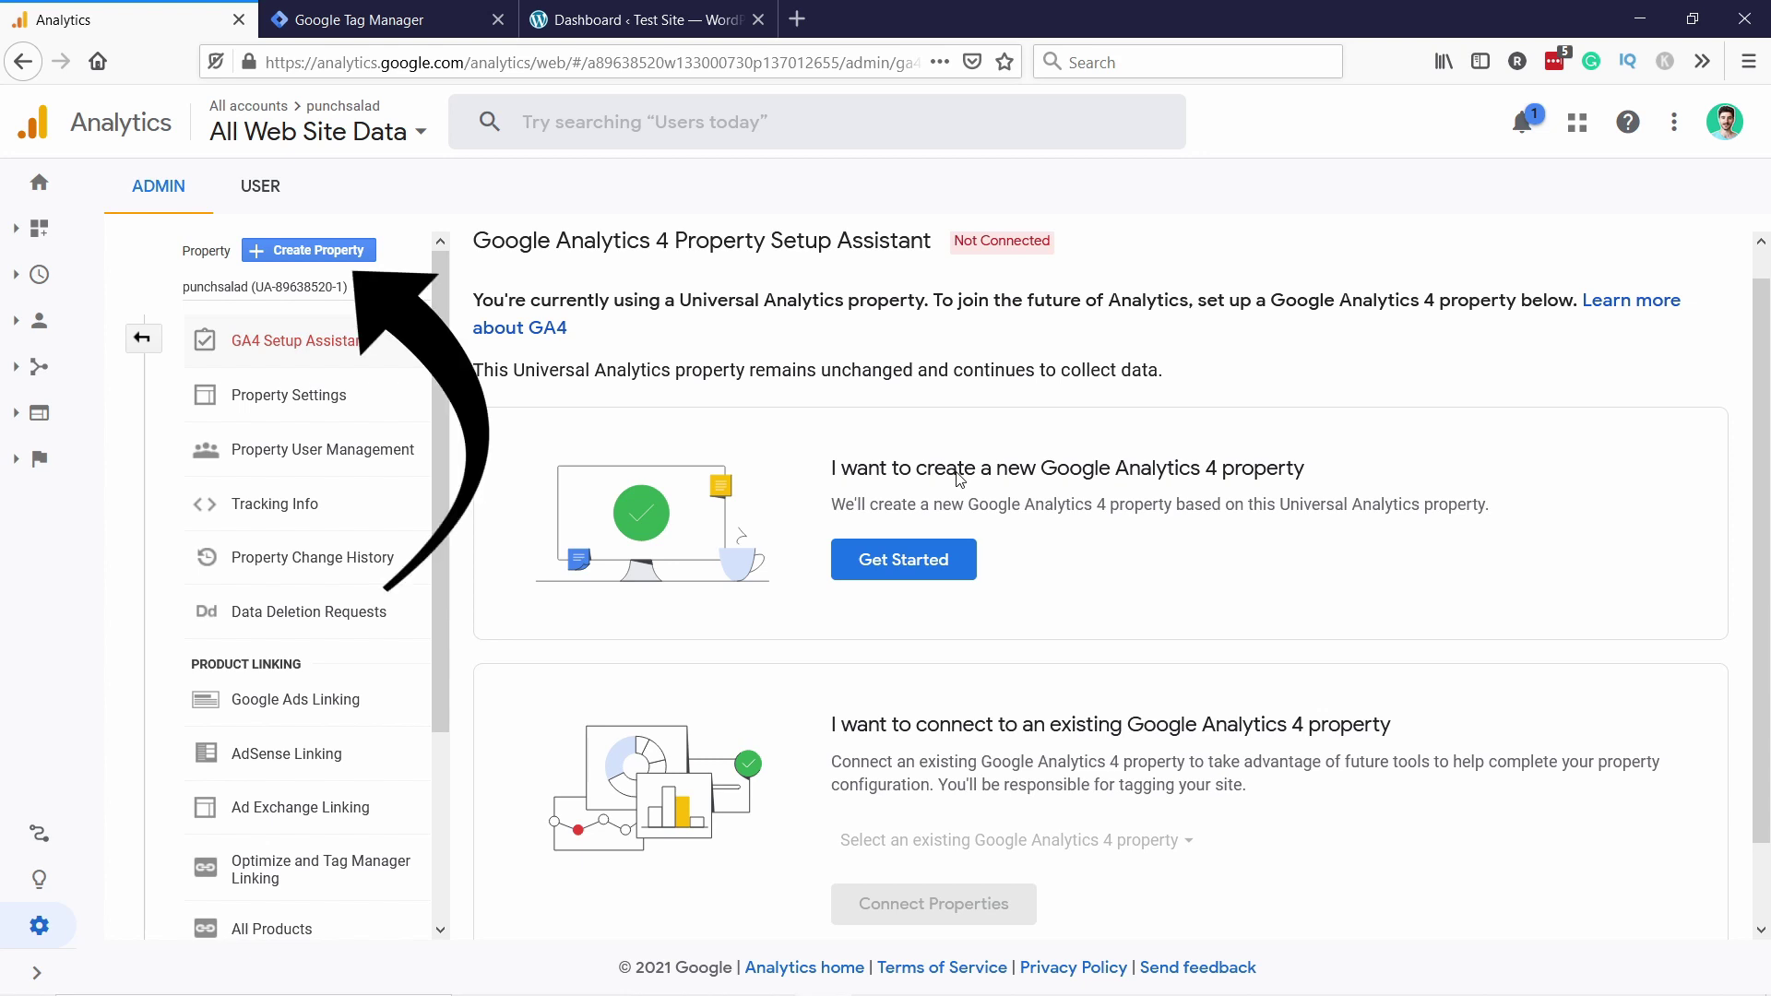
{"action": "scroll", "coordinate": [959, 477], "scroll_direction": "up", "scroll_amount": 1}
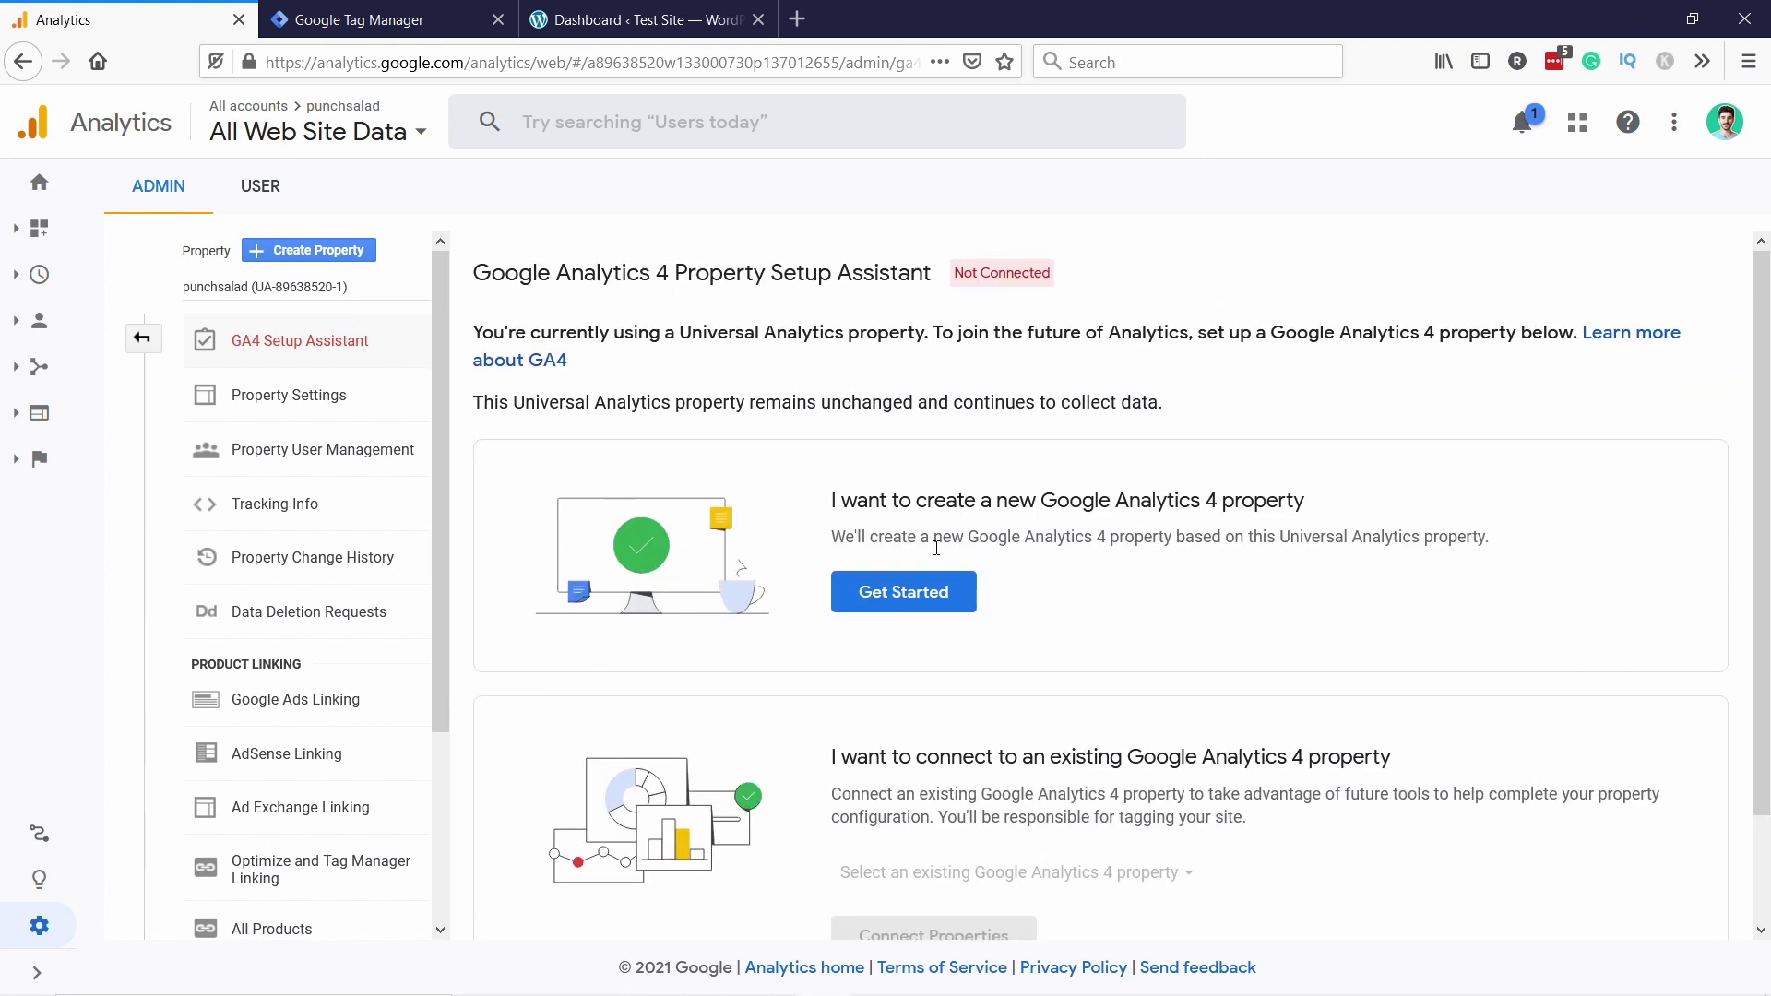
{"action": "left_click", "coordinate": [896, 591]}
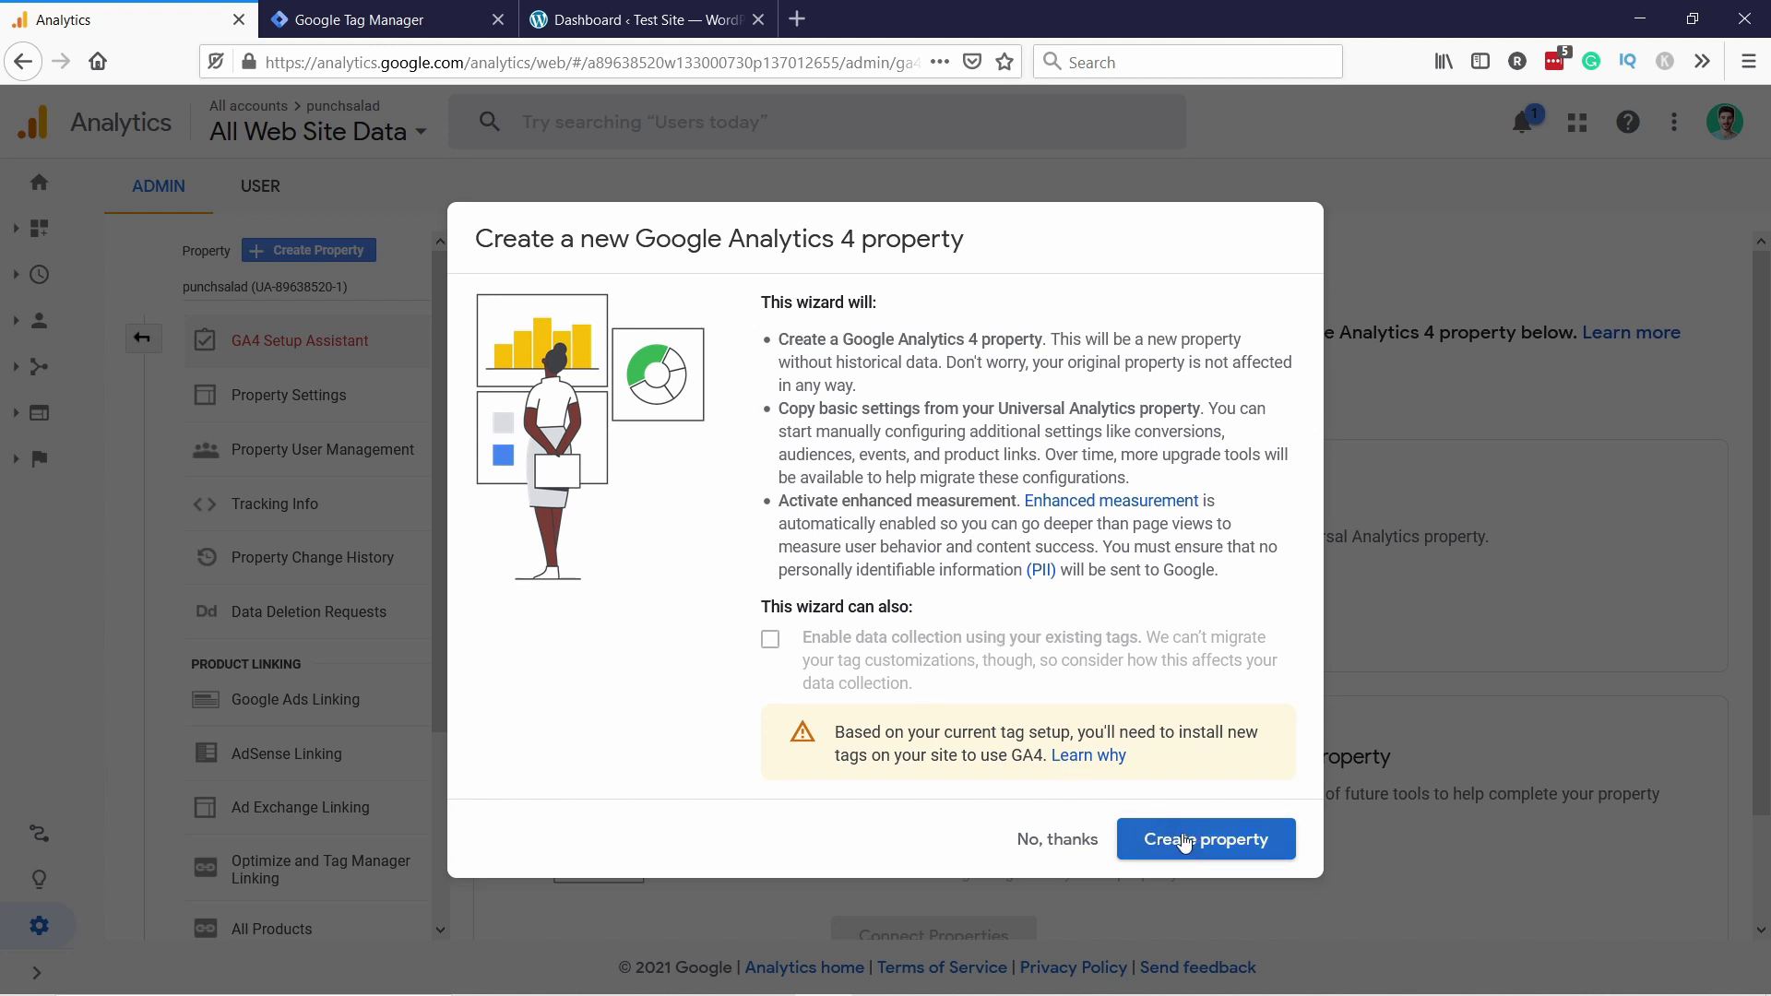
{"action": "left_click", "coordinate": [1184, 843]}
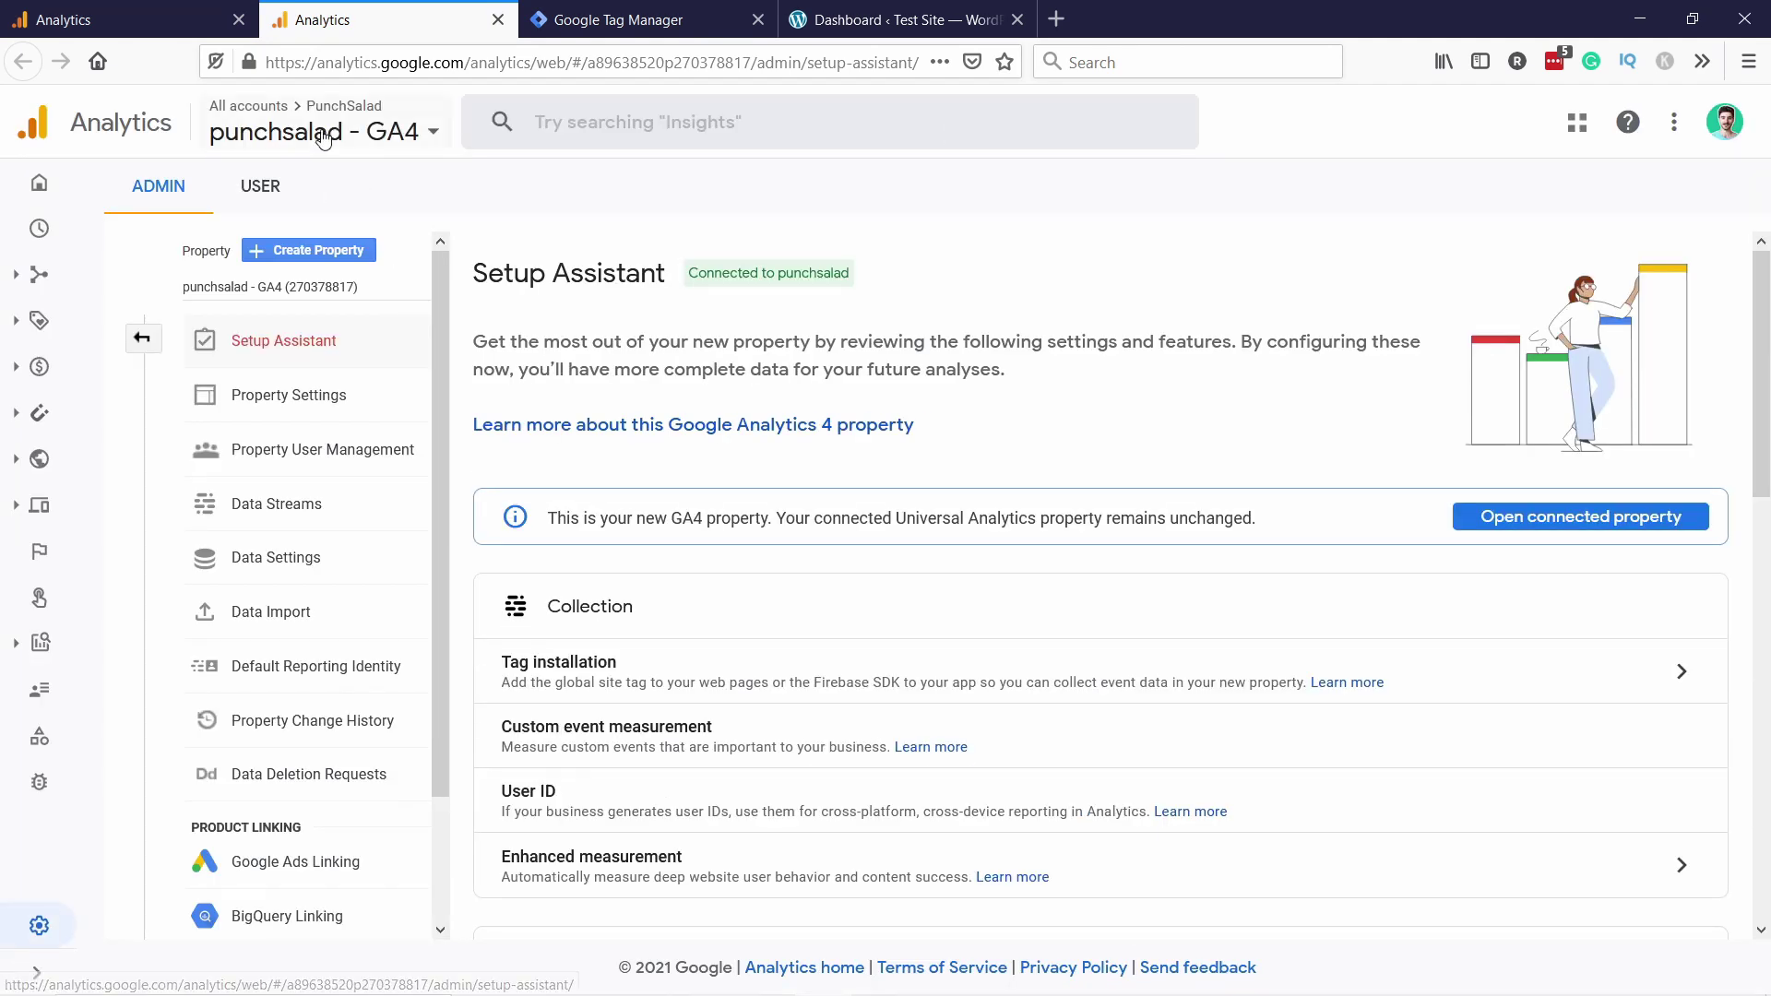
Step: Switch to the punchsalad - GA4 property and show the PunchSalad account and property Admin columns
{"action": "left_click", "coordinate": [323, 134]}
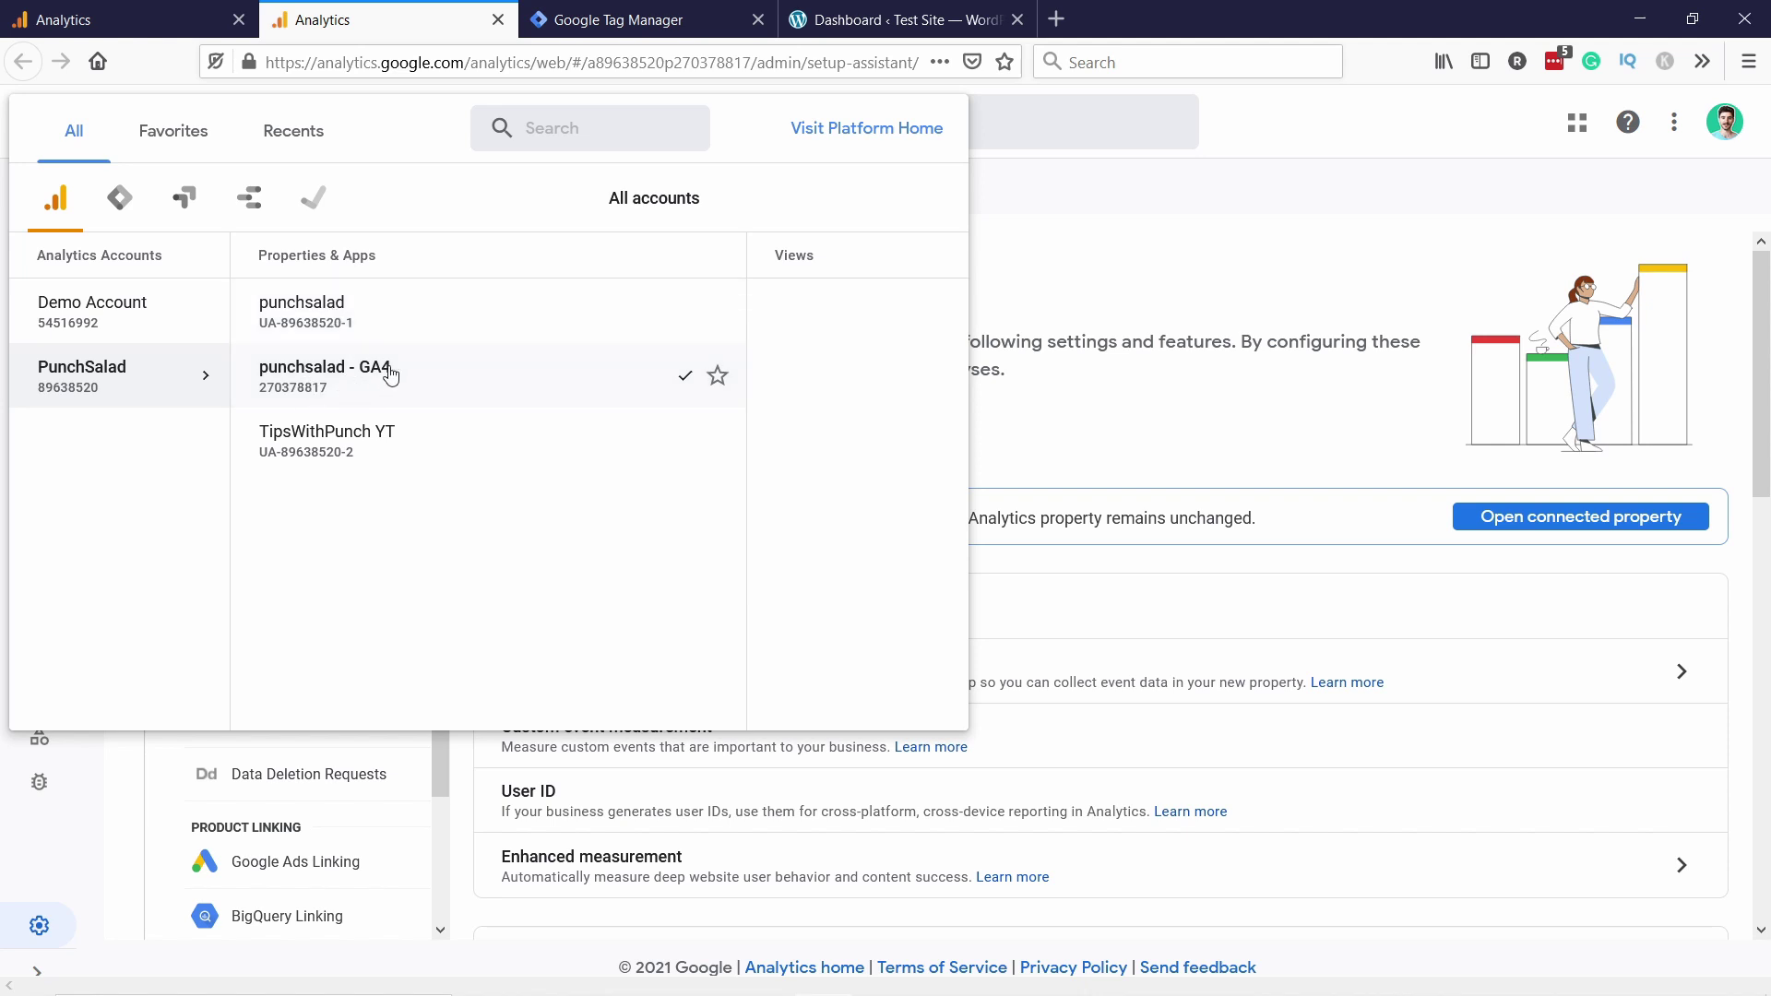
{"action": "left_click", "coordinate": [434, 382]}
{"action": "scroll", "coordinate": [1102, 270], "scroll_direction": "down", "scroll_amount": 3}
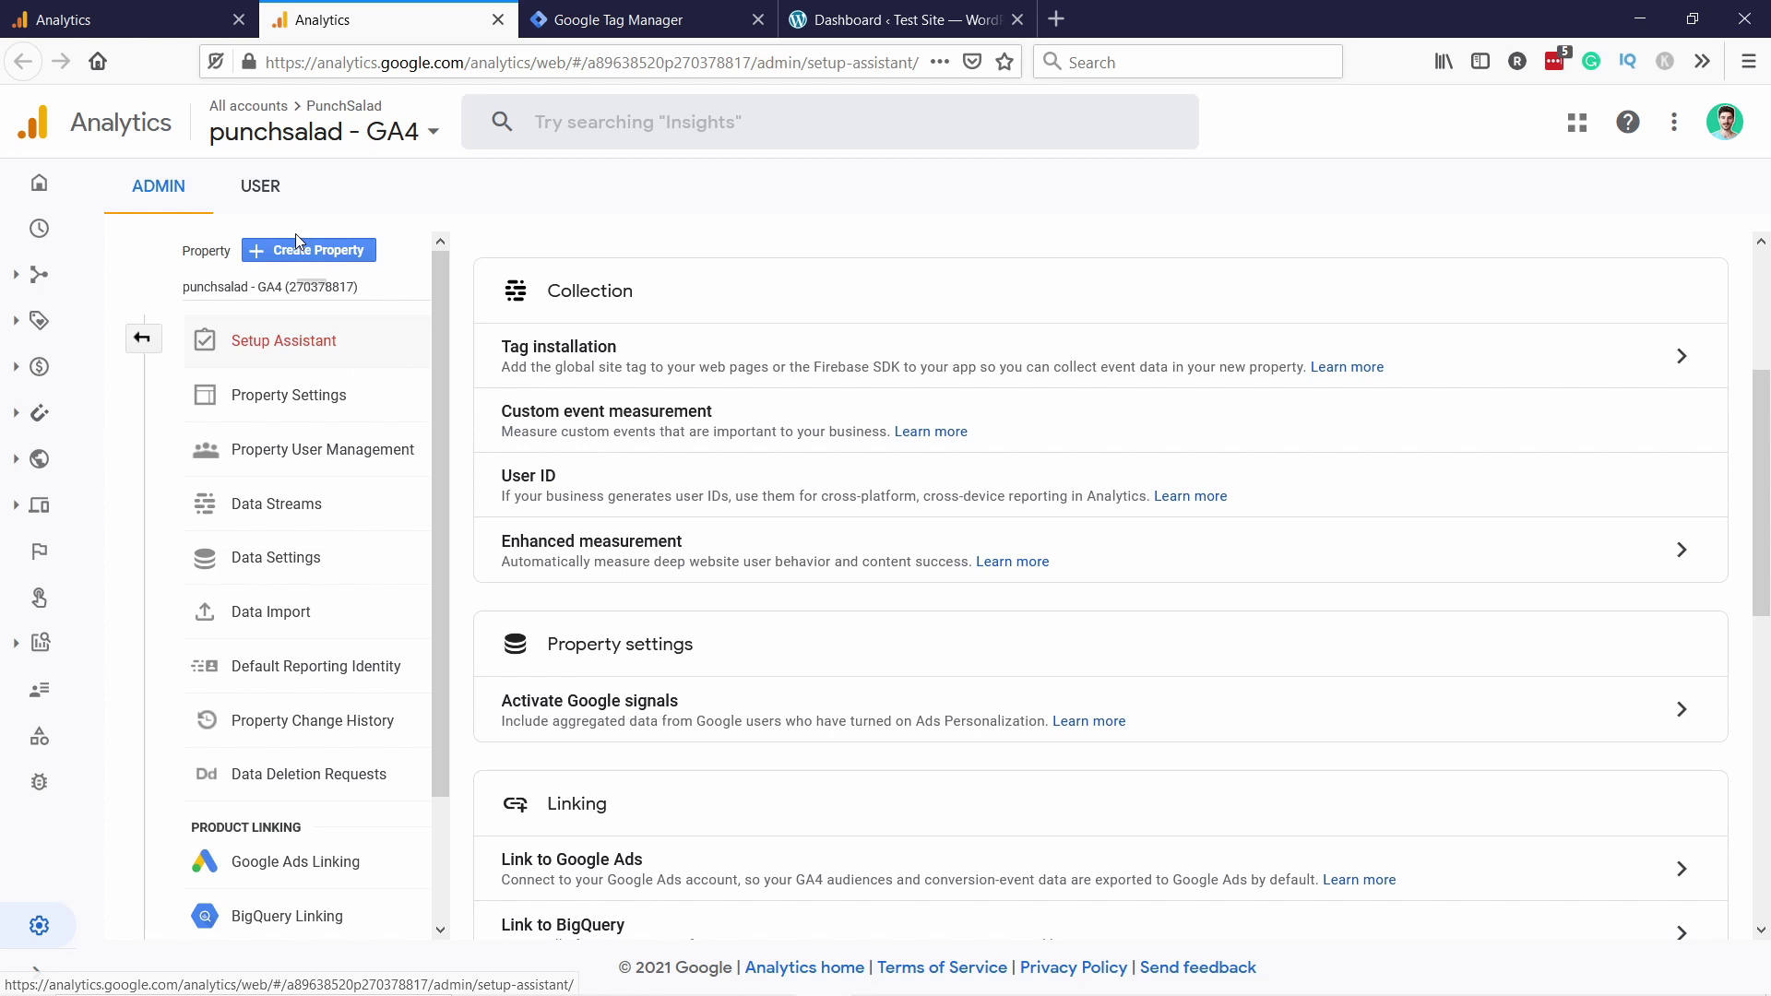
{"action": "left_click", "coordinate": [141, 339]}
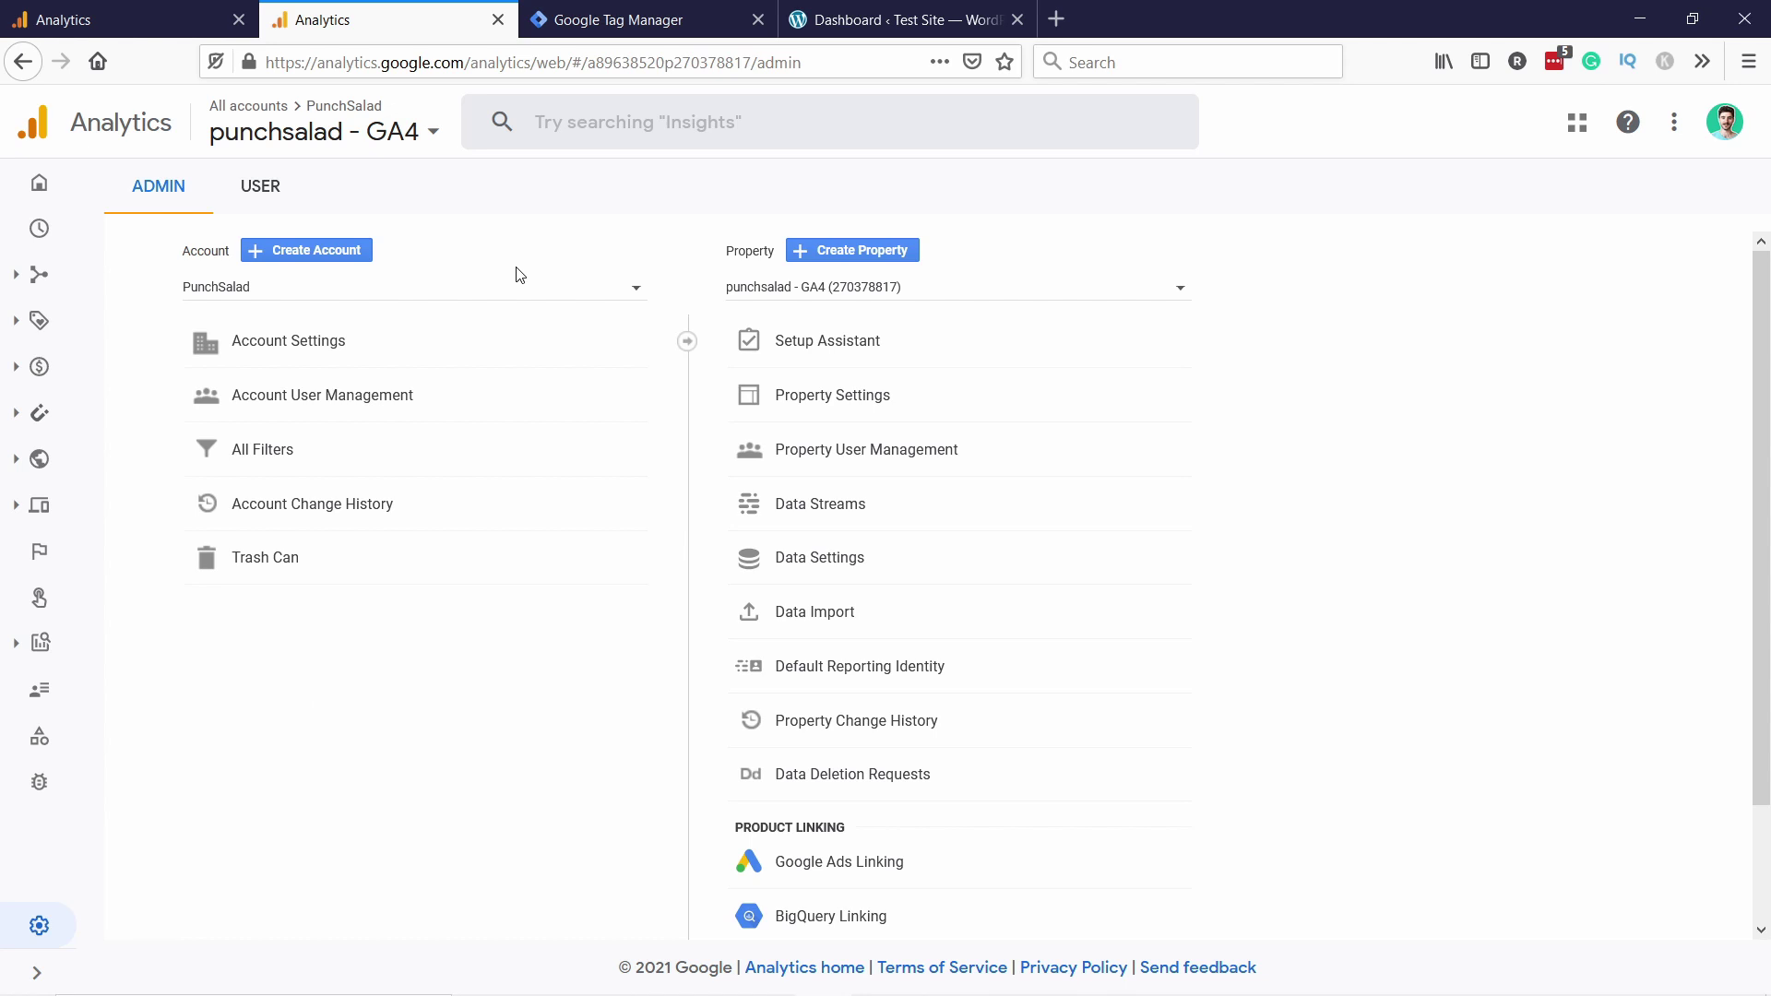
Step: Dismiss the admin tour and open the punchsalad - GA4 web stream from Data Streams
{"action": "left_click", "coordinate": [1043, 403]}
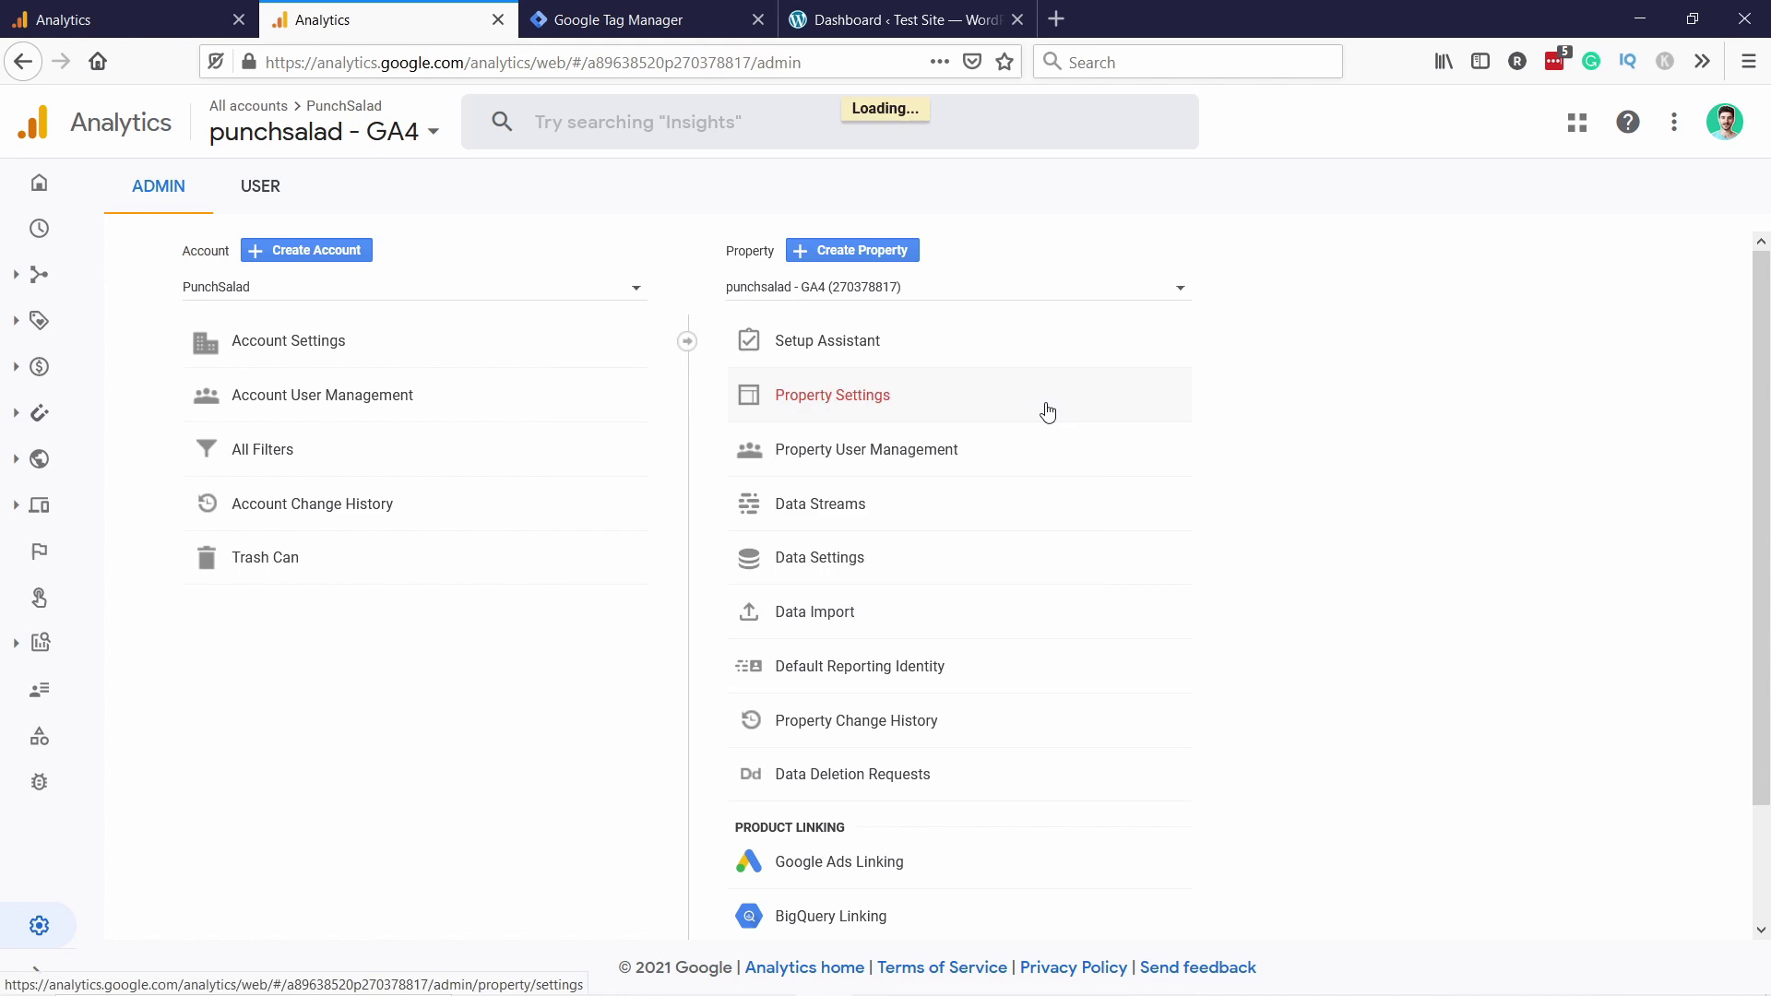
{"action": "left_click", "coordinate": [863, 504]}
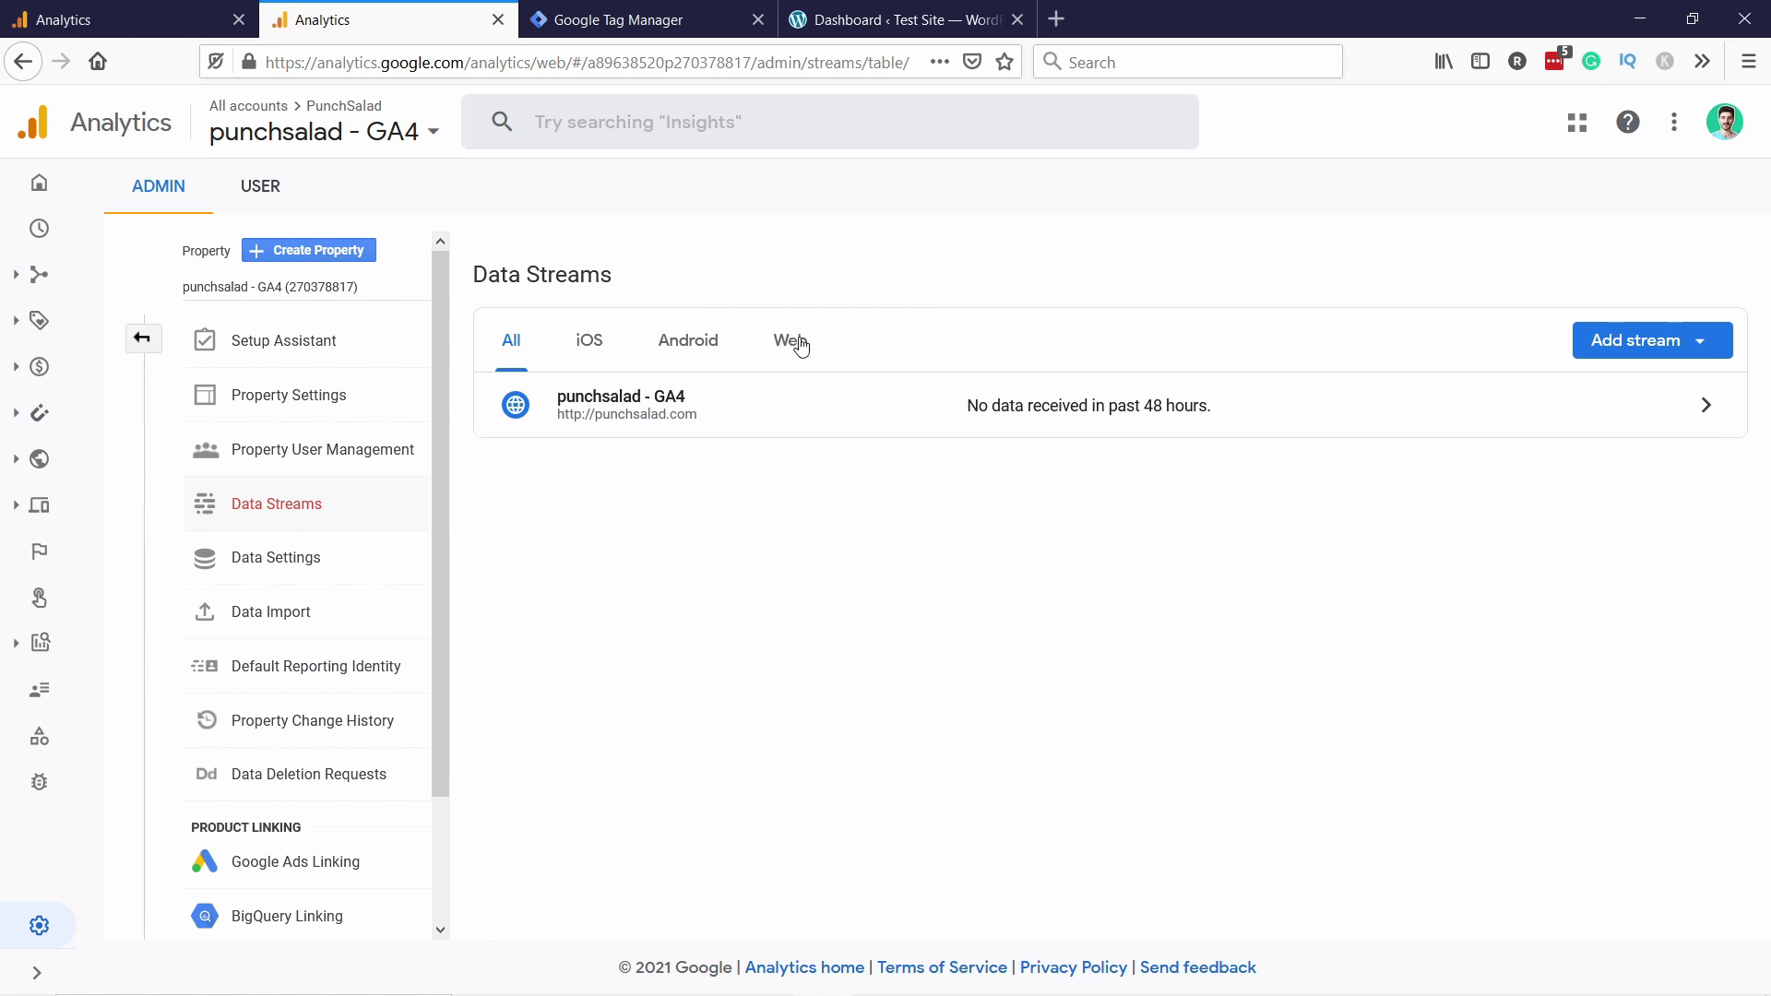
{"action": "left_click", "coordinate": [787, 343]}
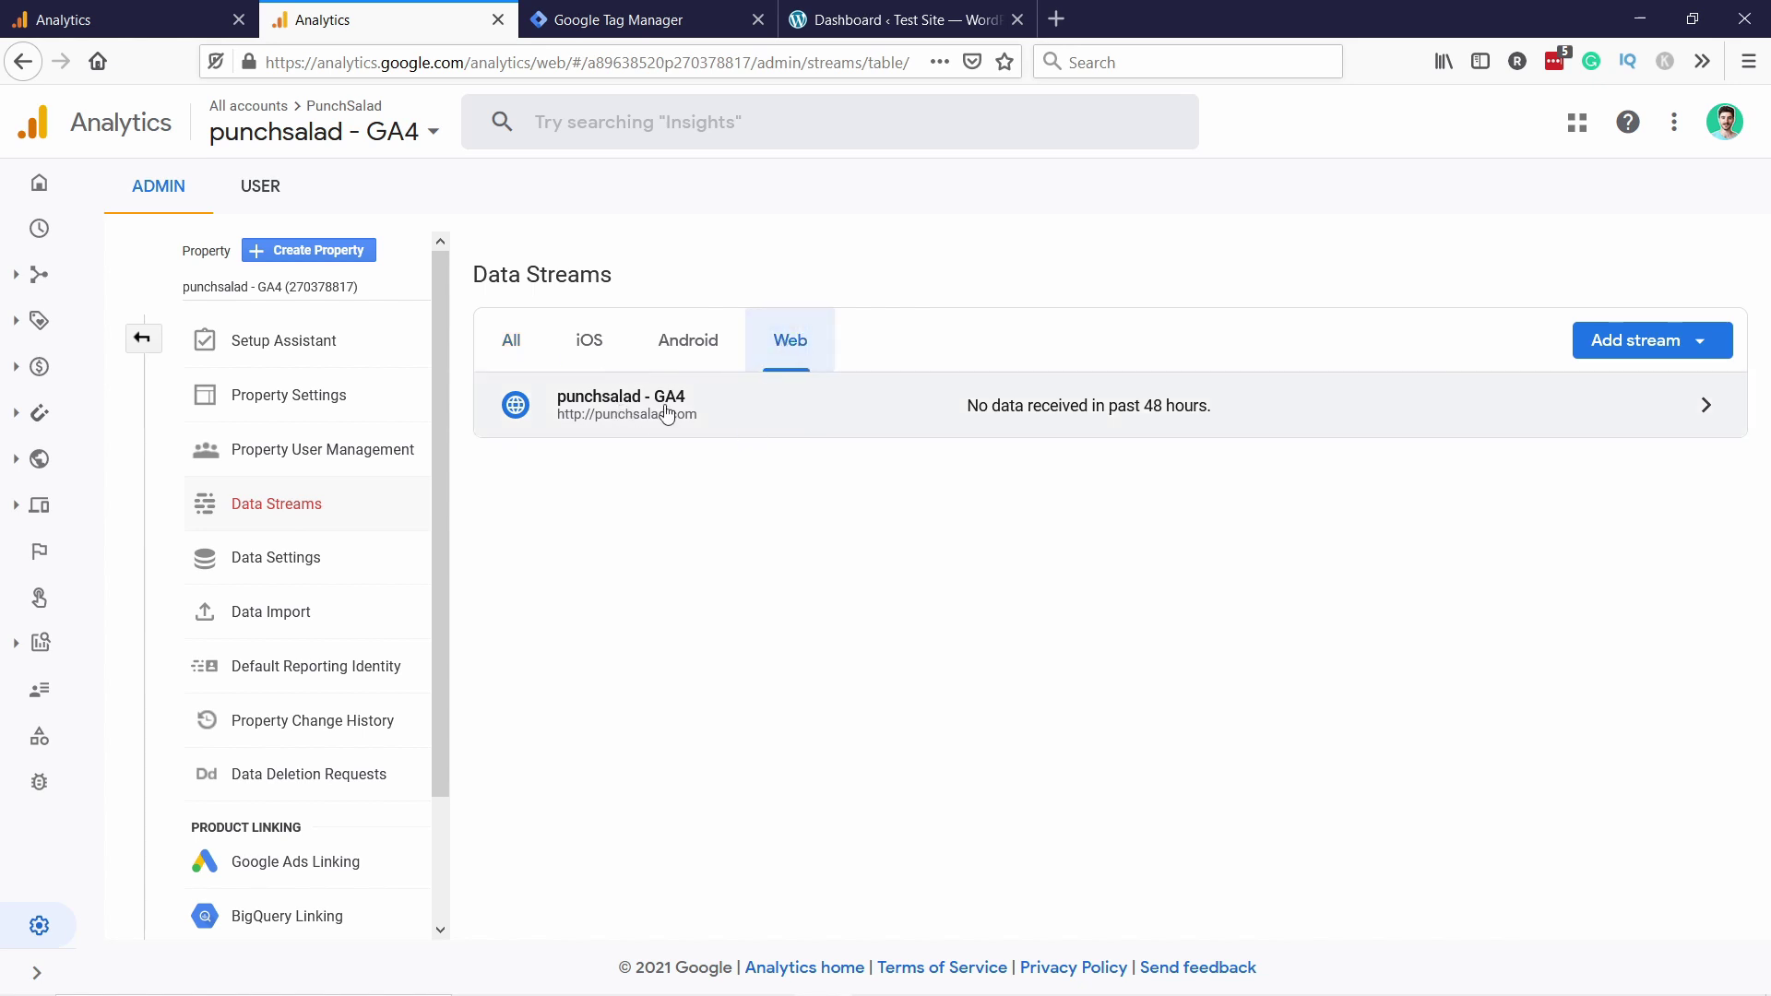
{"action": "left_click", "coordinate": [519, 355]}
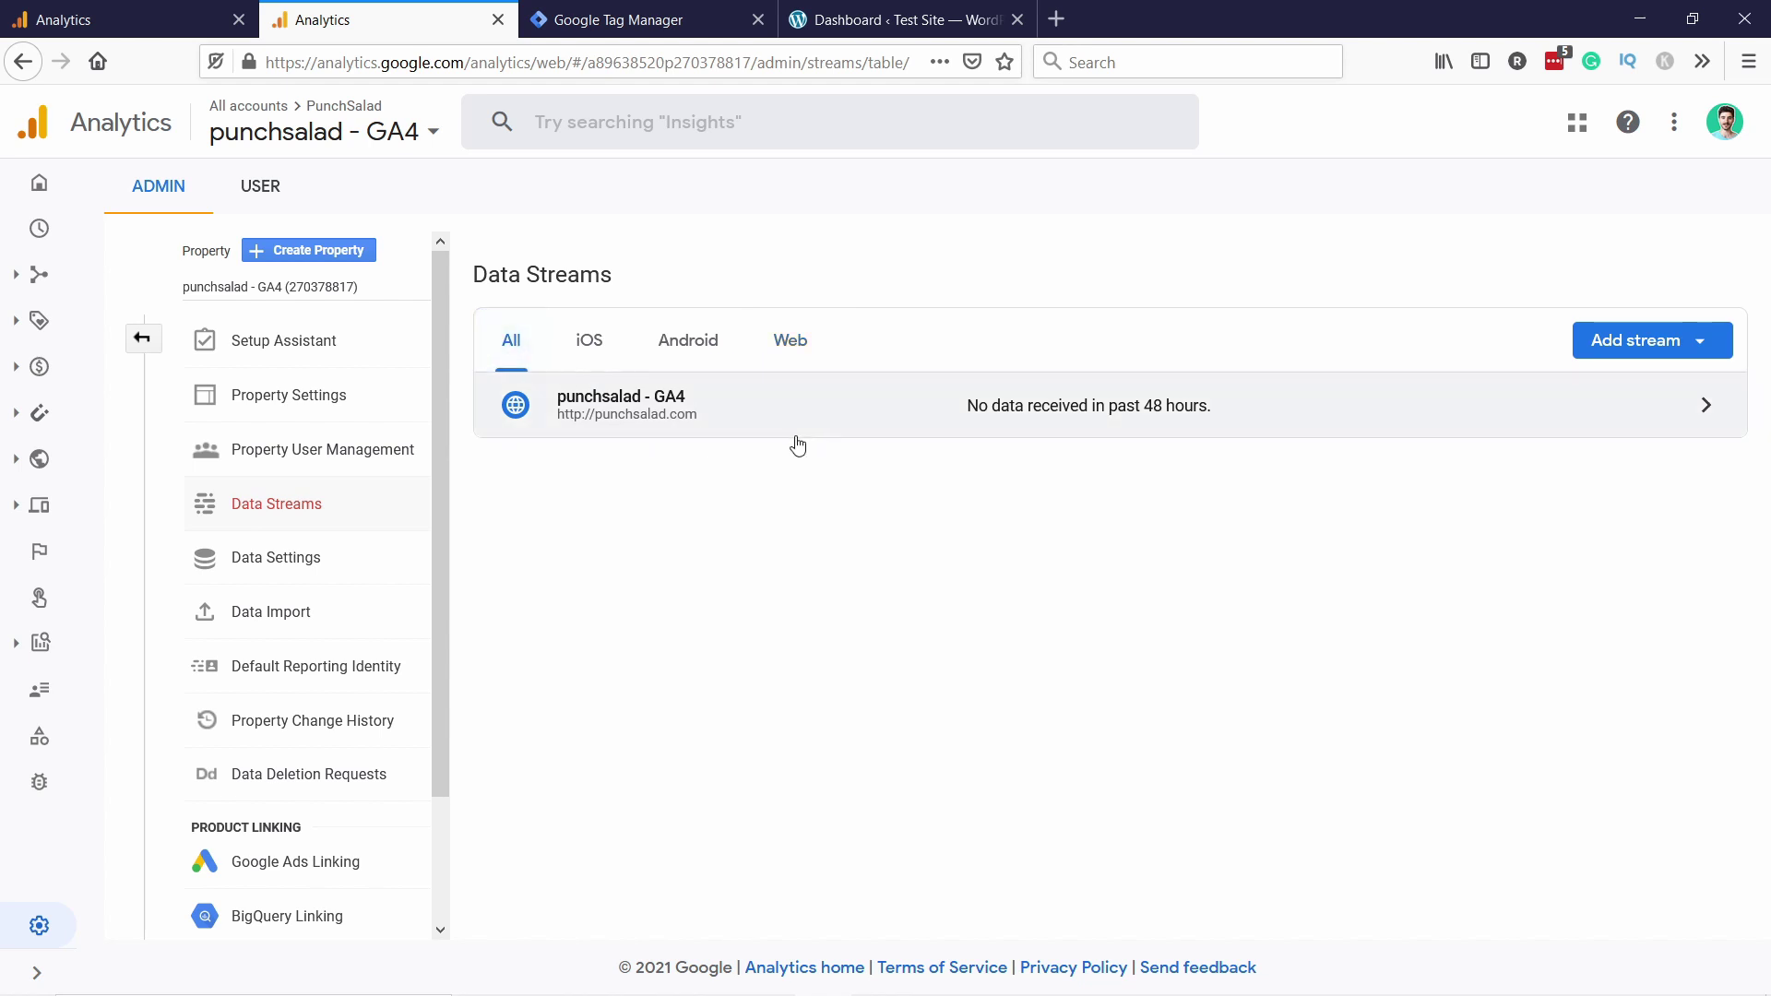
{"action": "left_click", "coordinate": [807, 434]}
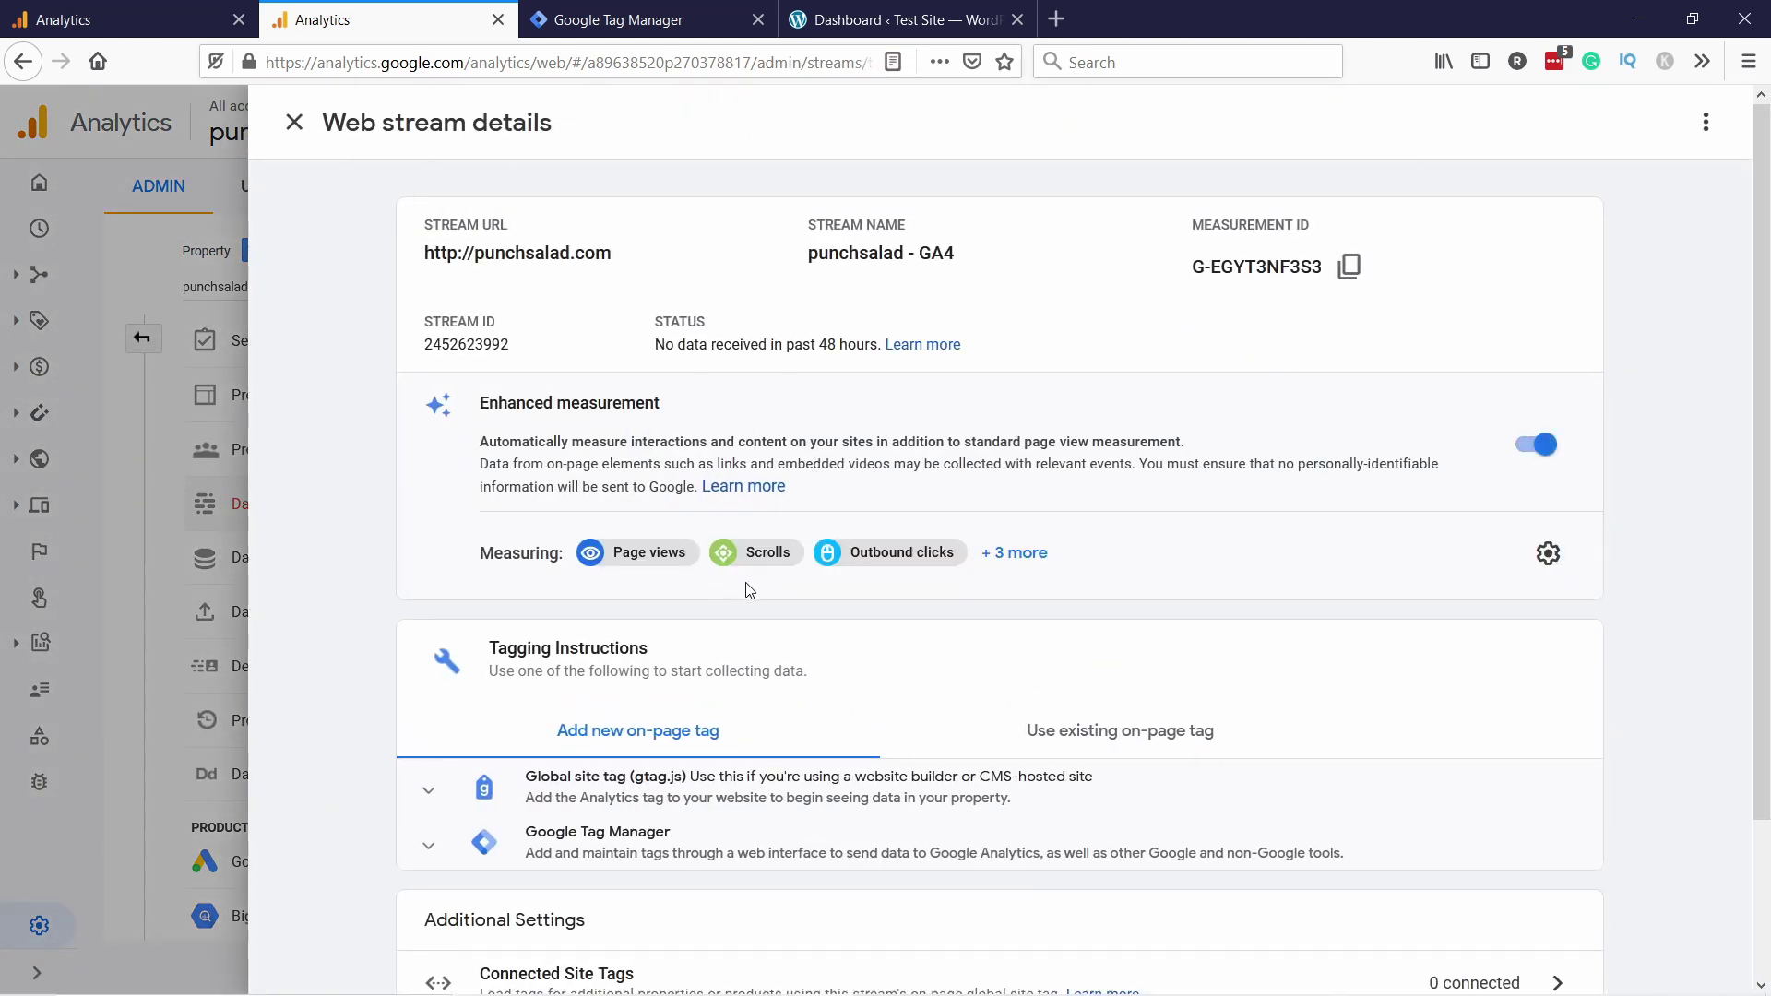
Step: Copy the punchsalad - GA4 stream's measurement ID and scroll down to the tagging instructions
{"action": "scroll", "coordinate": [749, 572], "scroll_direction": "down", "scroll_amount": 2}
{"action": "scroll", "coordinate": [613, 346], "scroll_direction": "up", "scroll_amount": 2}
{"action": "left_click_drag", "start_coordinate": [1191, 267], "coordinate": [1311, 263]}
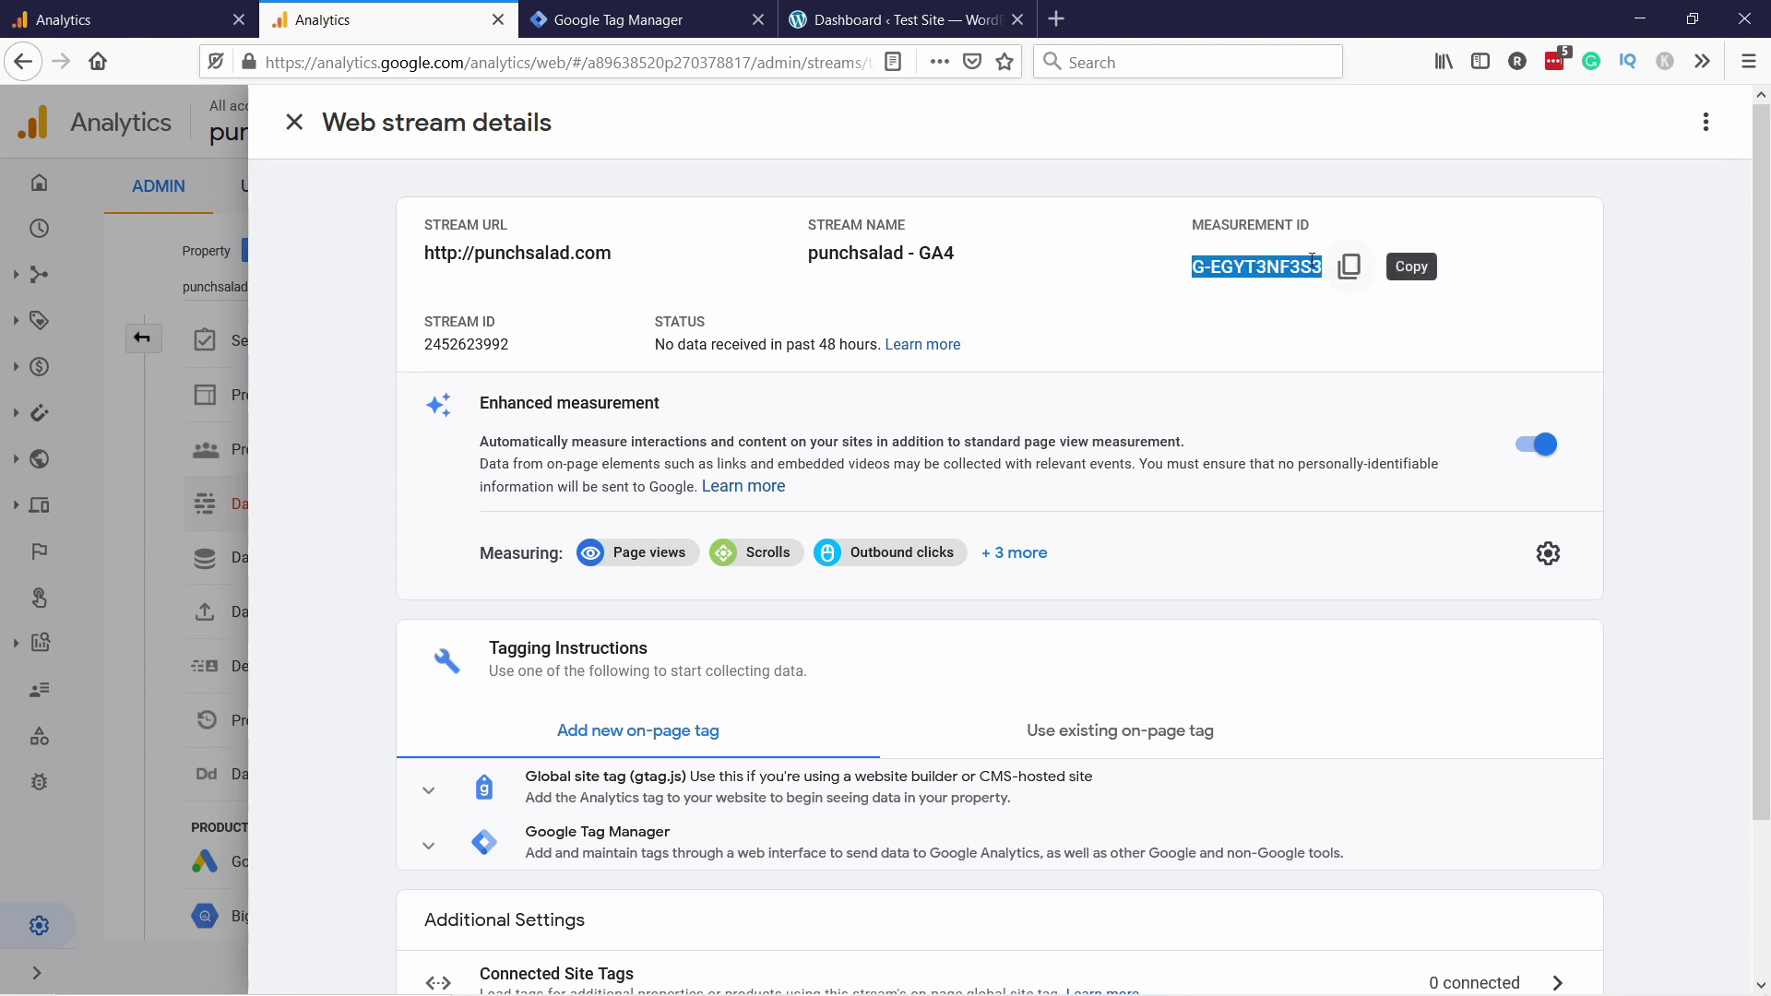
{"action": "left_click", "coordinate": [1263, 229]}
{"action": "left_click", "coordinate": [1348, 267]}
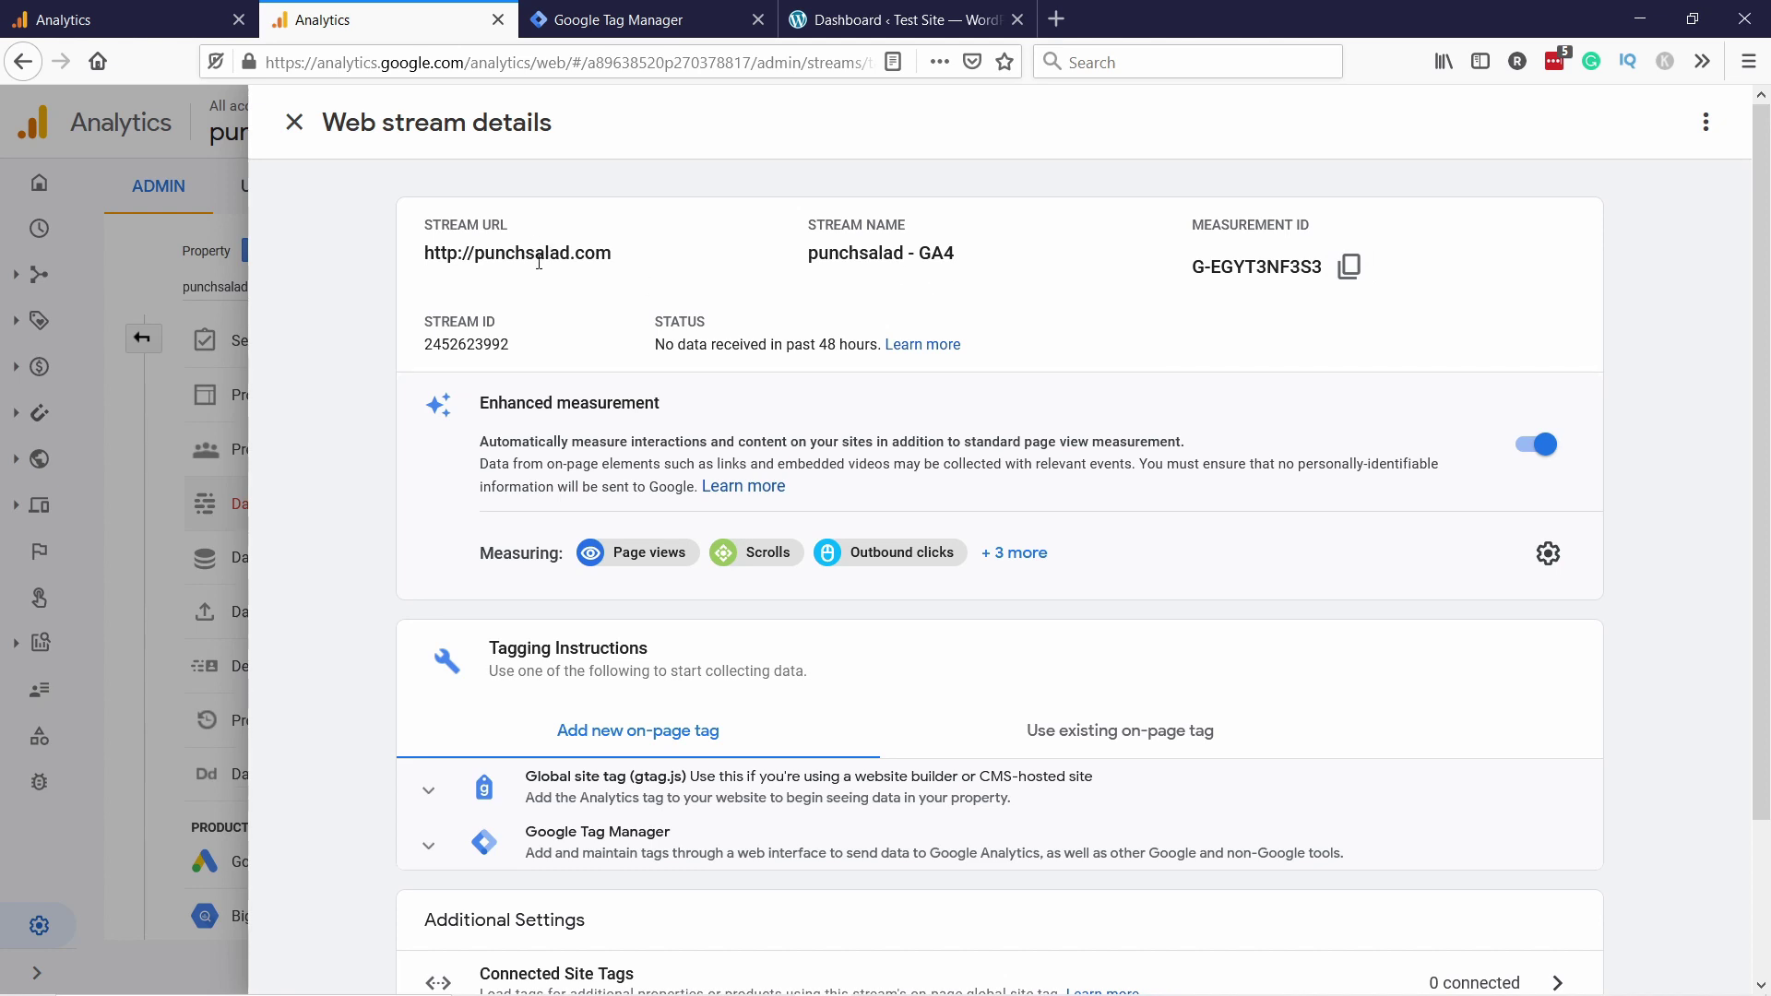
{"action": "scroll", "coordinate": [692, 242], "scroll_direction": "down", "scroll_amount": 3}
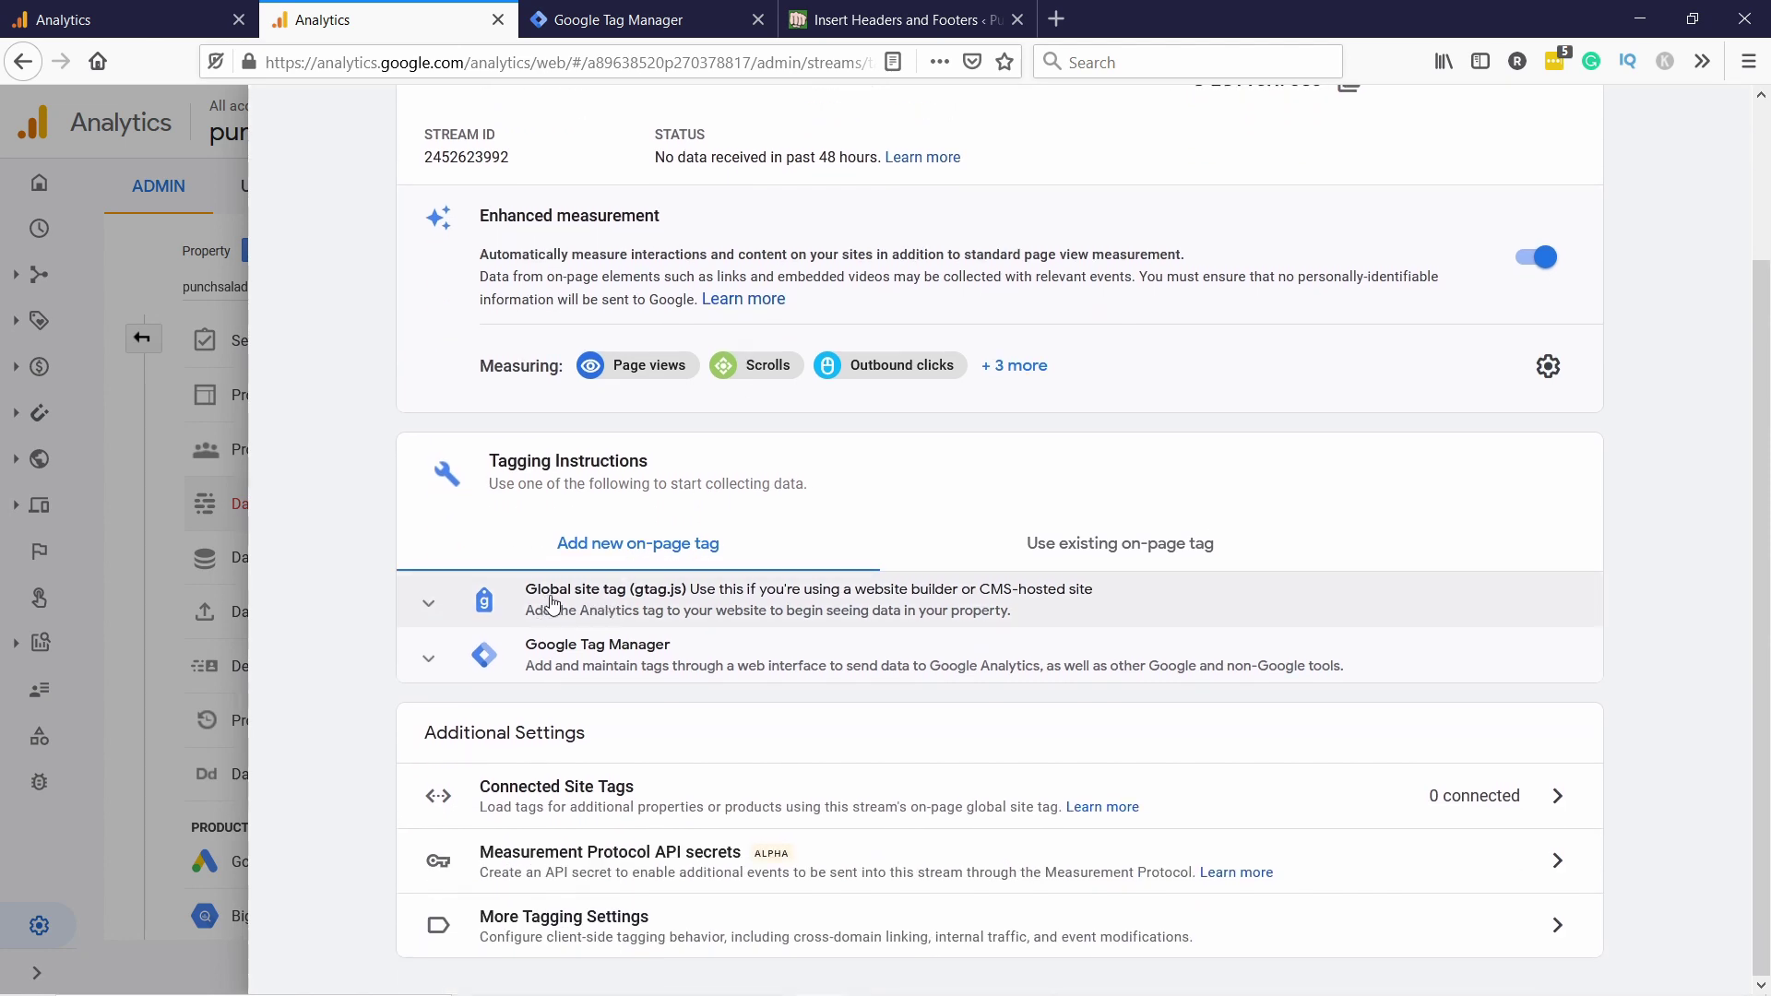
Step: Expand the Global site tag (gtag.js) section and select the entire code snippet
{"action": "left_click", "coordinate": [631, 609]}
{"action": "scroll", "coordinate": [627, 646], "scroll_direction": "down", "scroll_amount": 2}
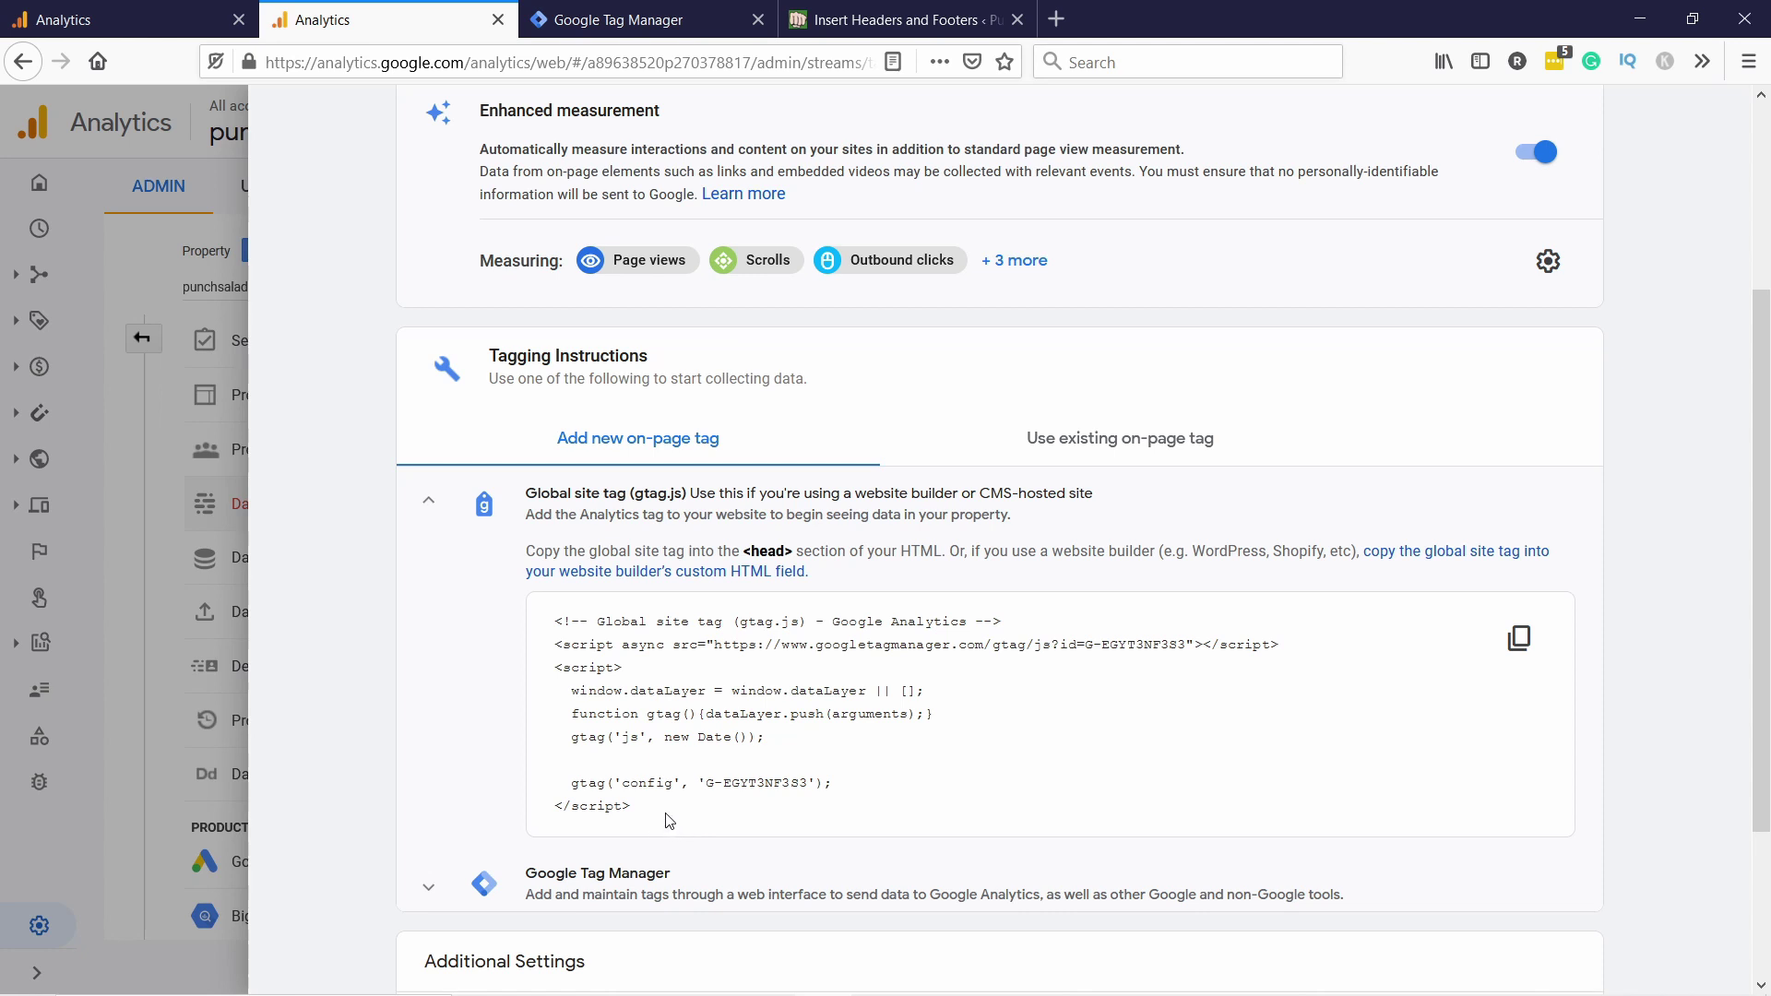
{"action": "left_click_drag", "start_coordinate": [669, 820], "coordinate": [547, 622]}
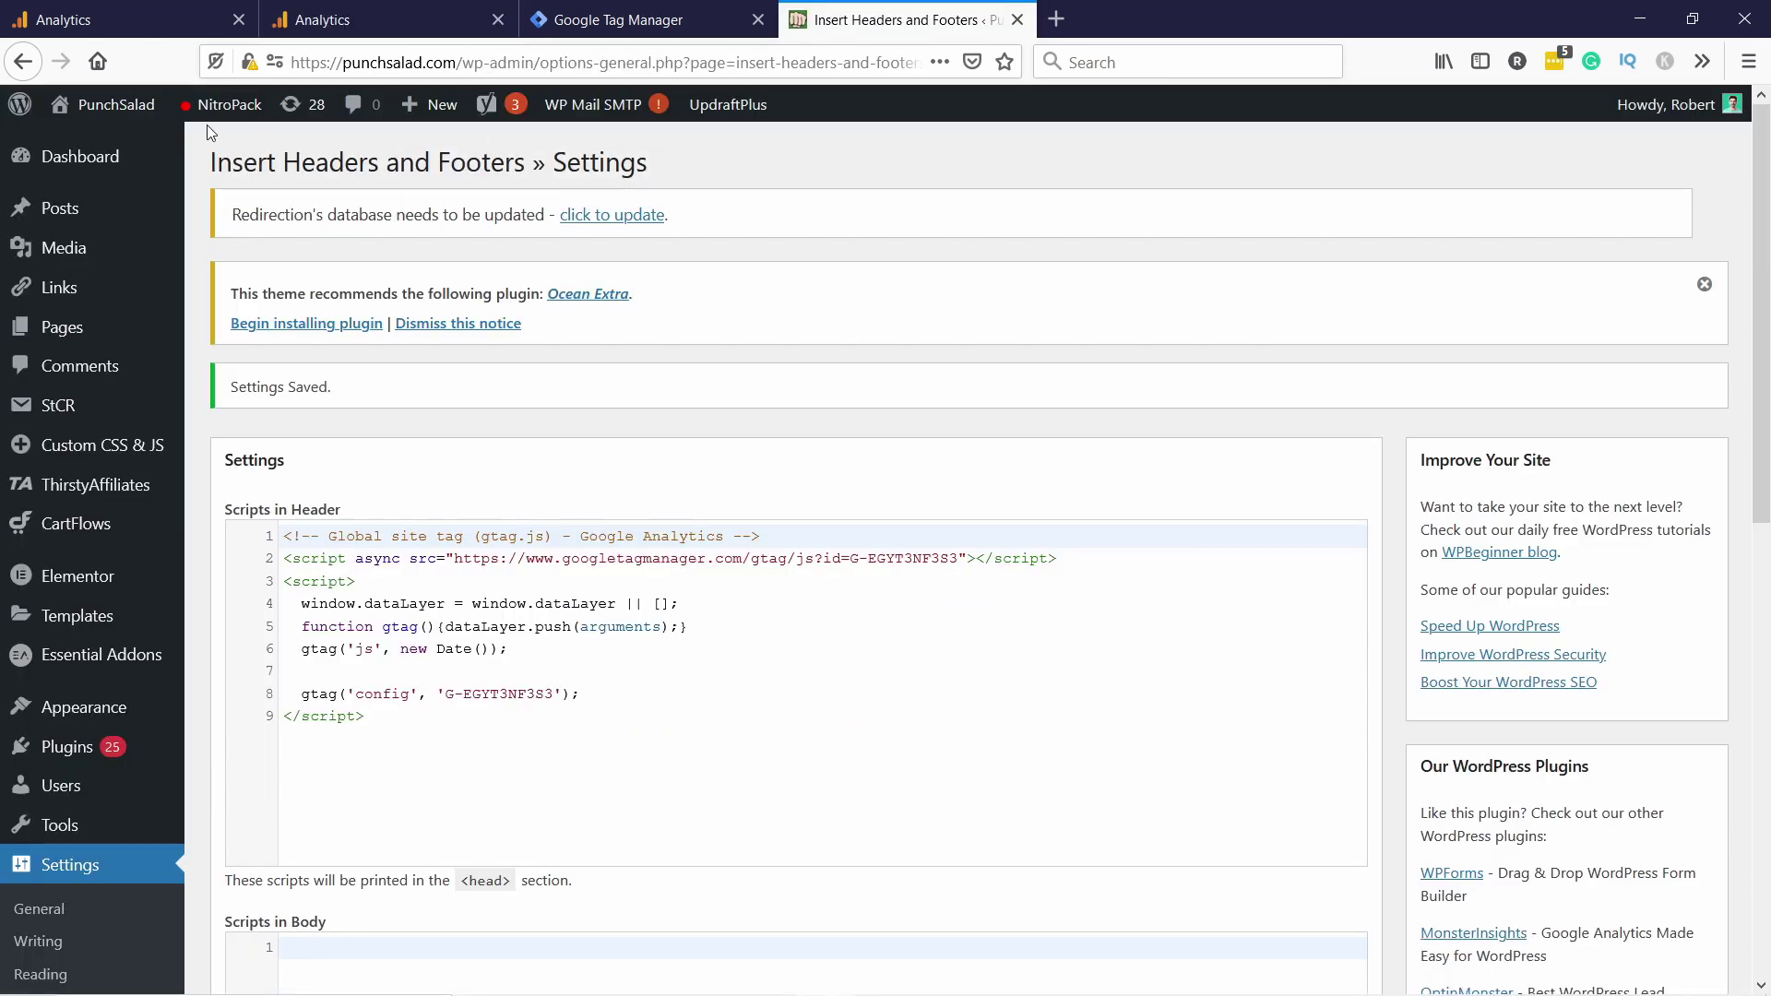
Step: Open the PunchSalad homepage from the WordPress admin bar in a new tab, then go back to Analytics
{"action": "middle_click", "coordinate": [116, 104]}
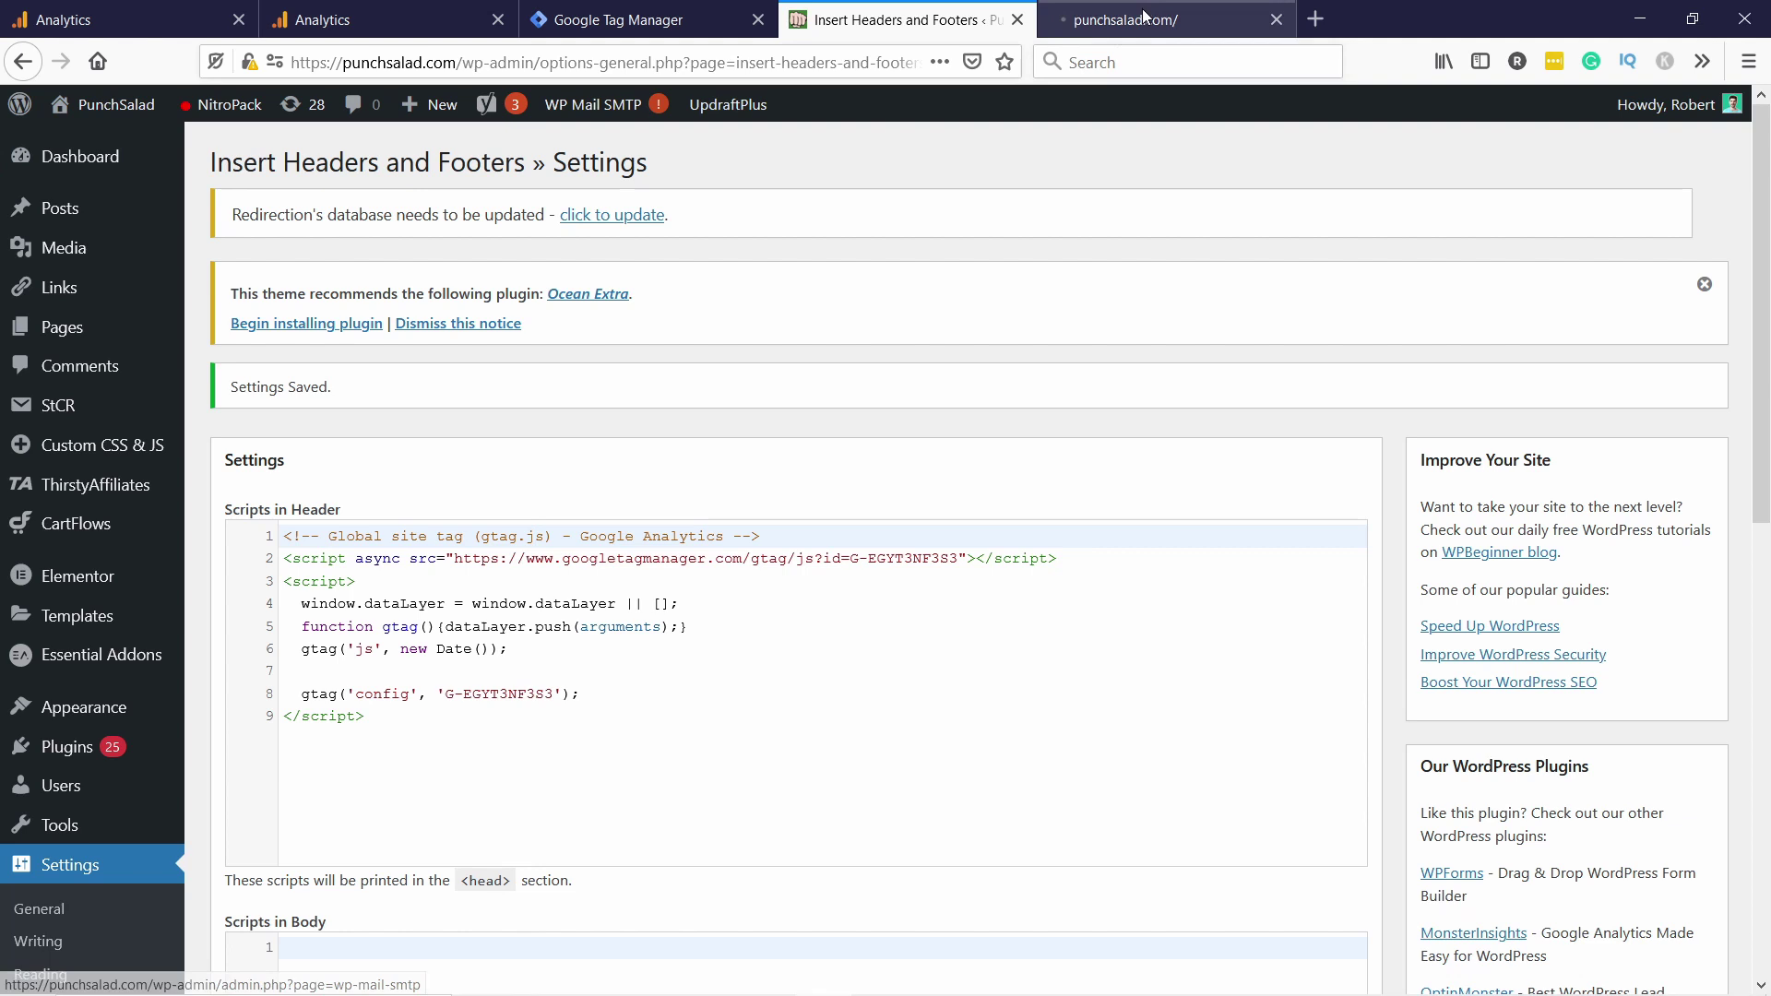
{"action": "left_click", "coordinate": [1132, 18]}
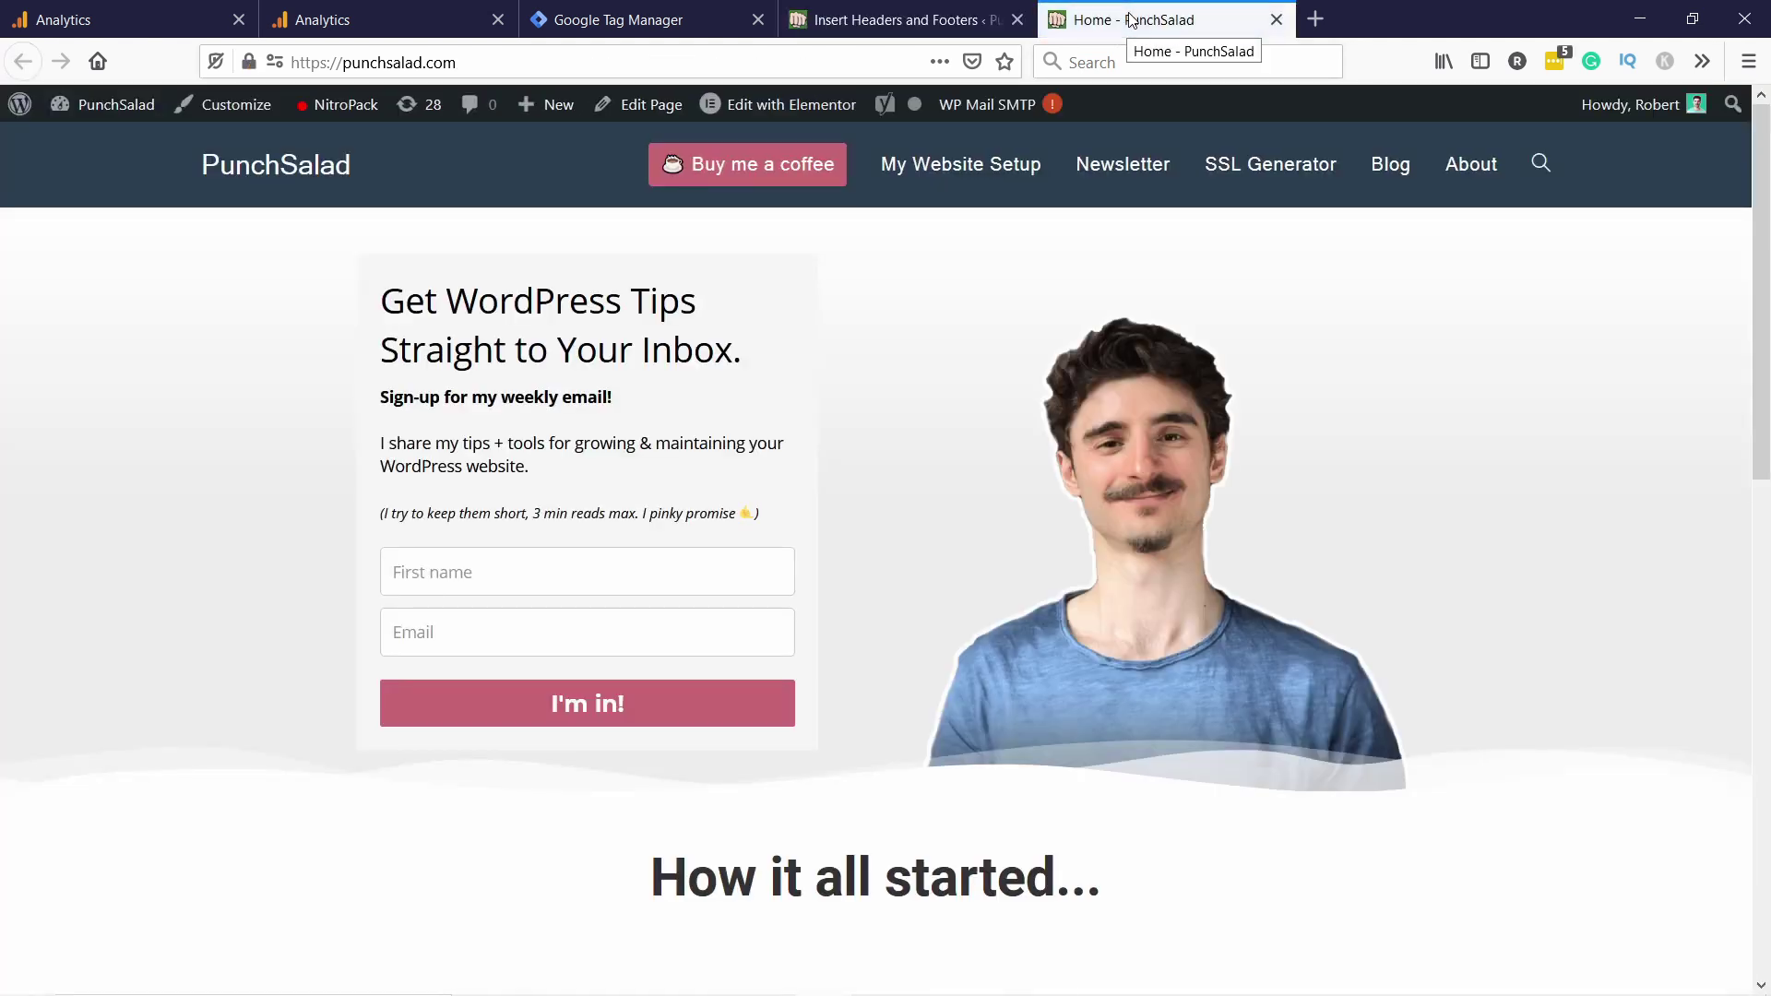
{"action": "left_click", "coordinate": [349, 21]}
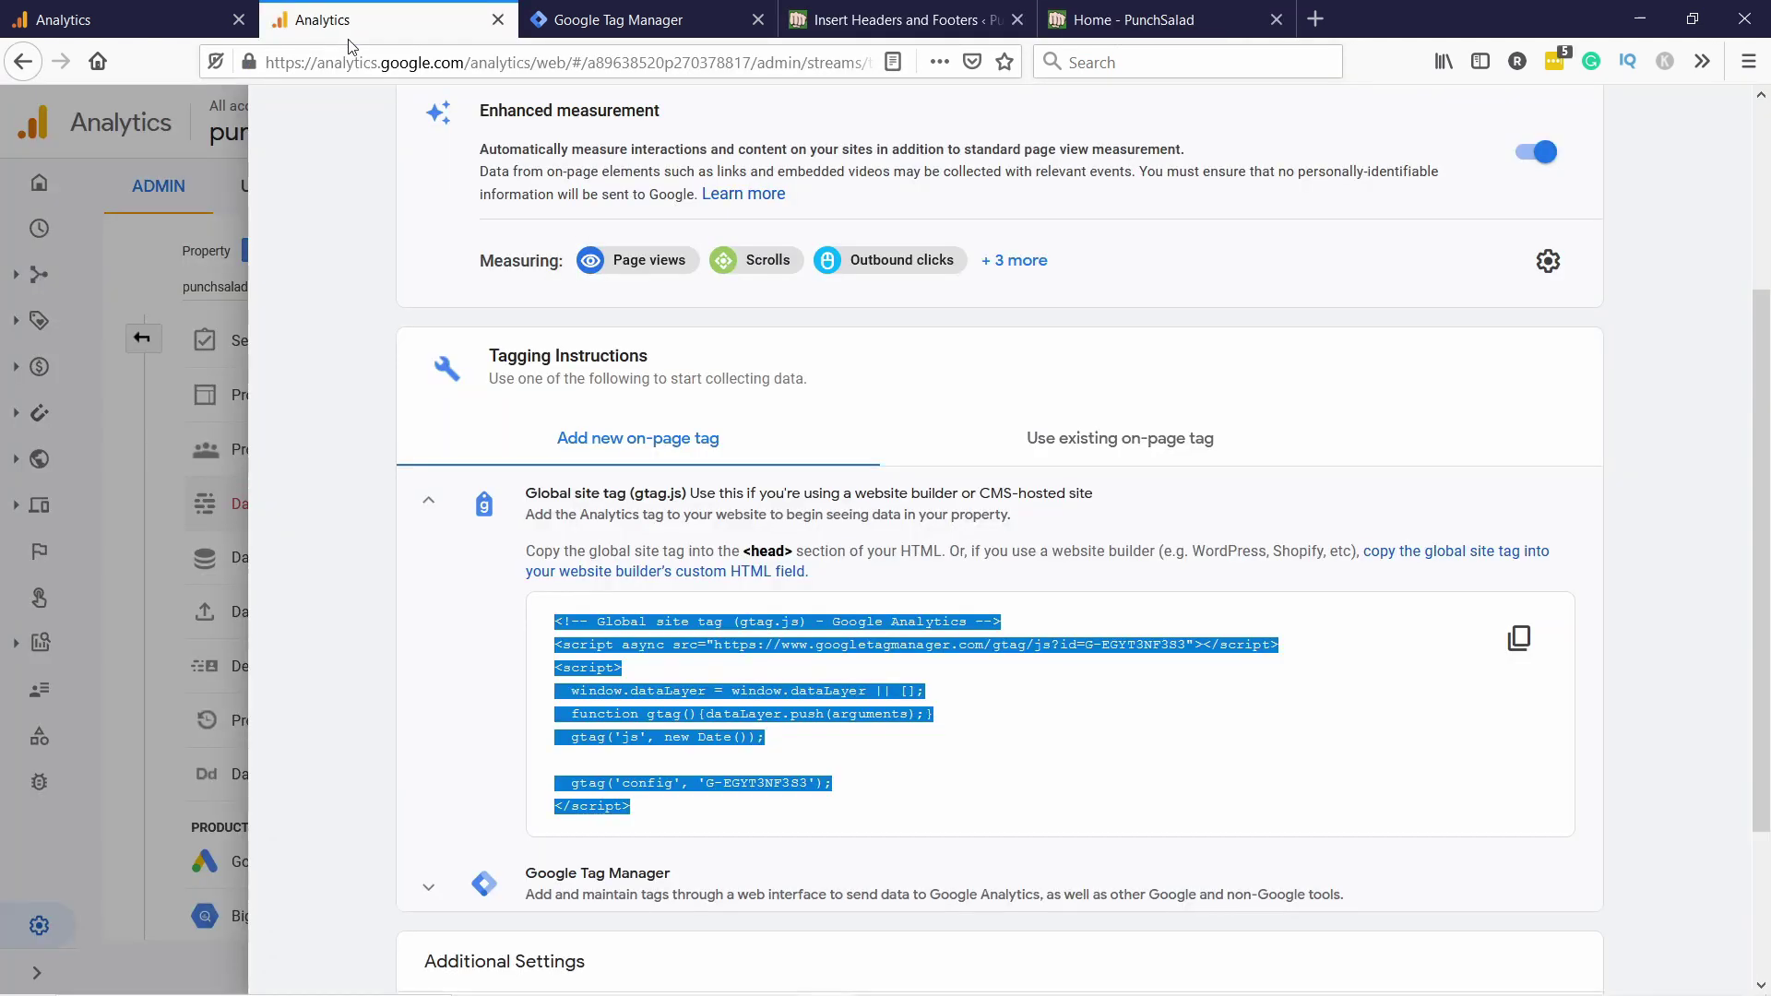
Step: Open the Realtime report and reload the PunchSalad homepage to register a visit
{"action": "left_click", "coordinate": [268, 261]}
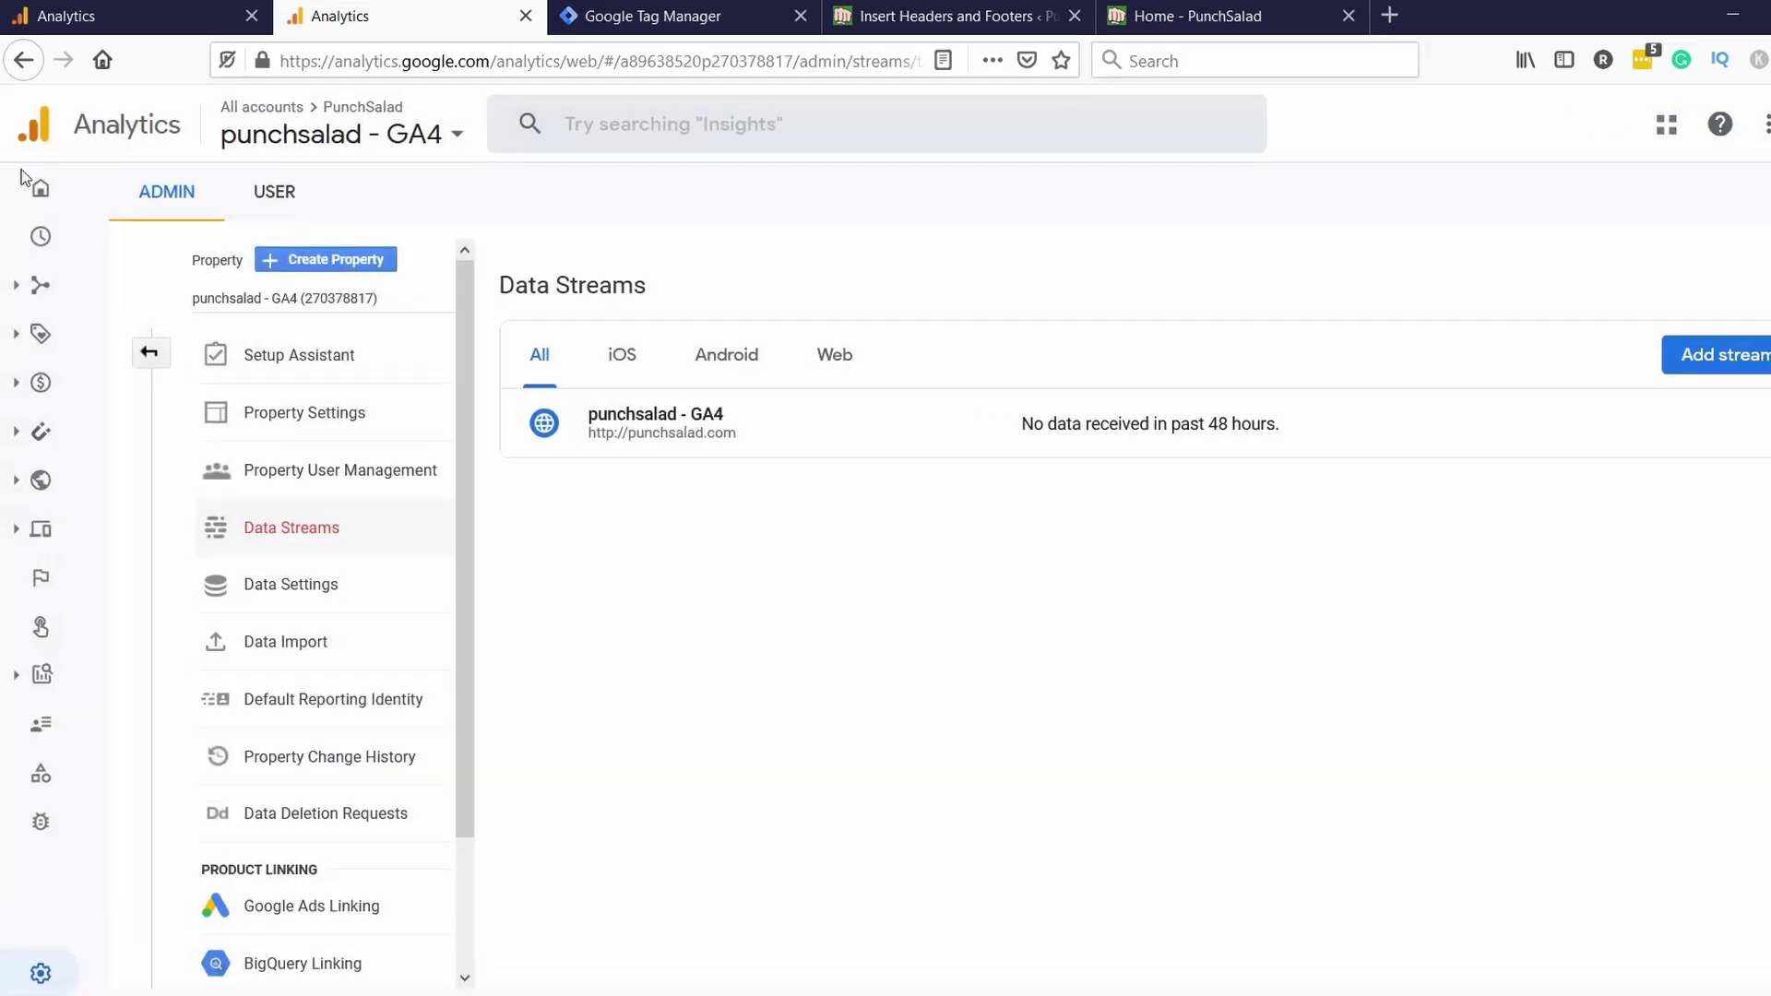
{"action": "left_click", "coordinate": [57, 353]}
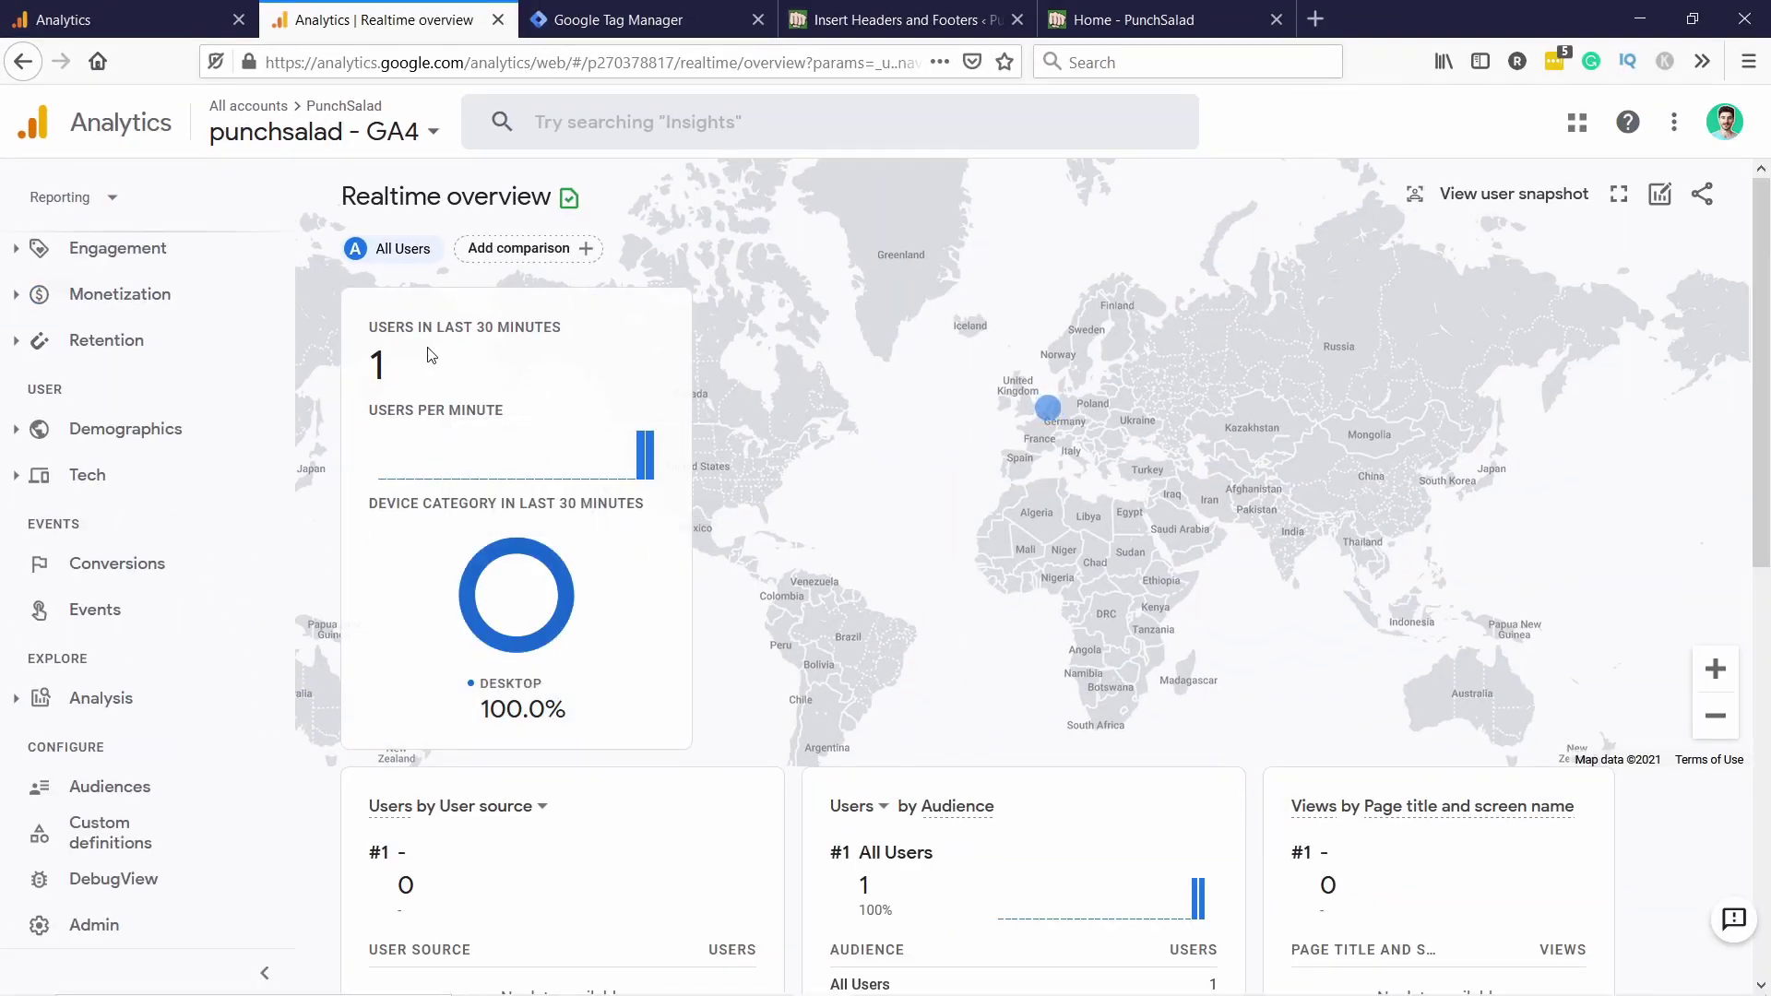
{"action": "left_click", "coordinate": [1153, 20]}
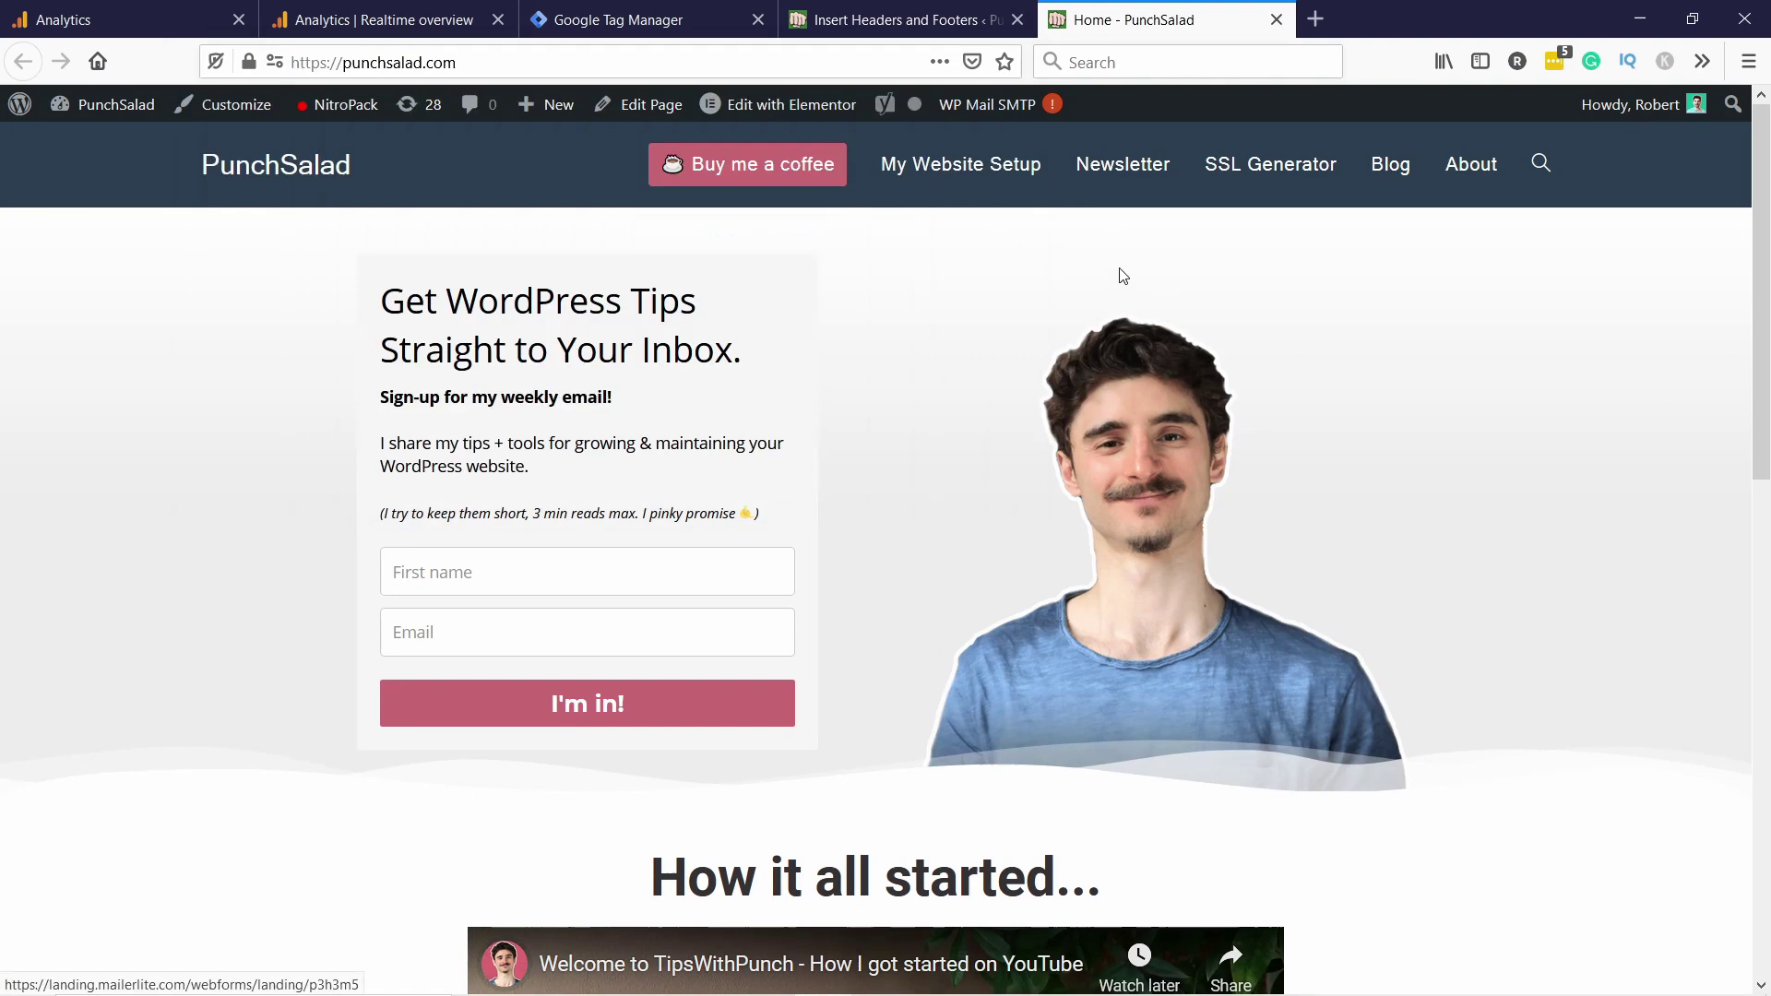
{"action": "left_click", "coordinate": [425, 70]}
{"action": "key", "text": "Return"}
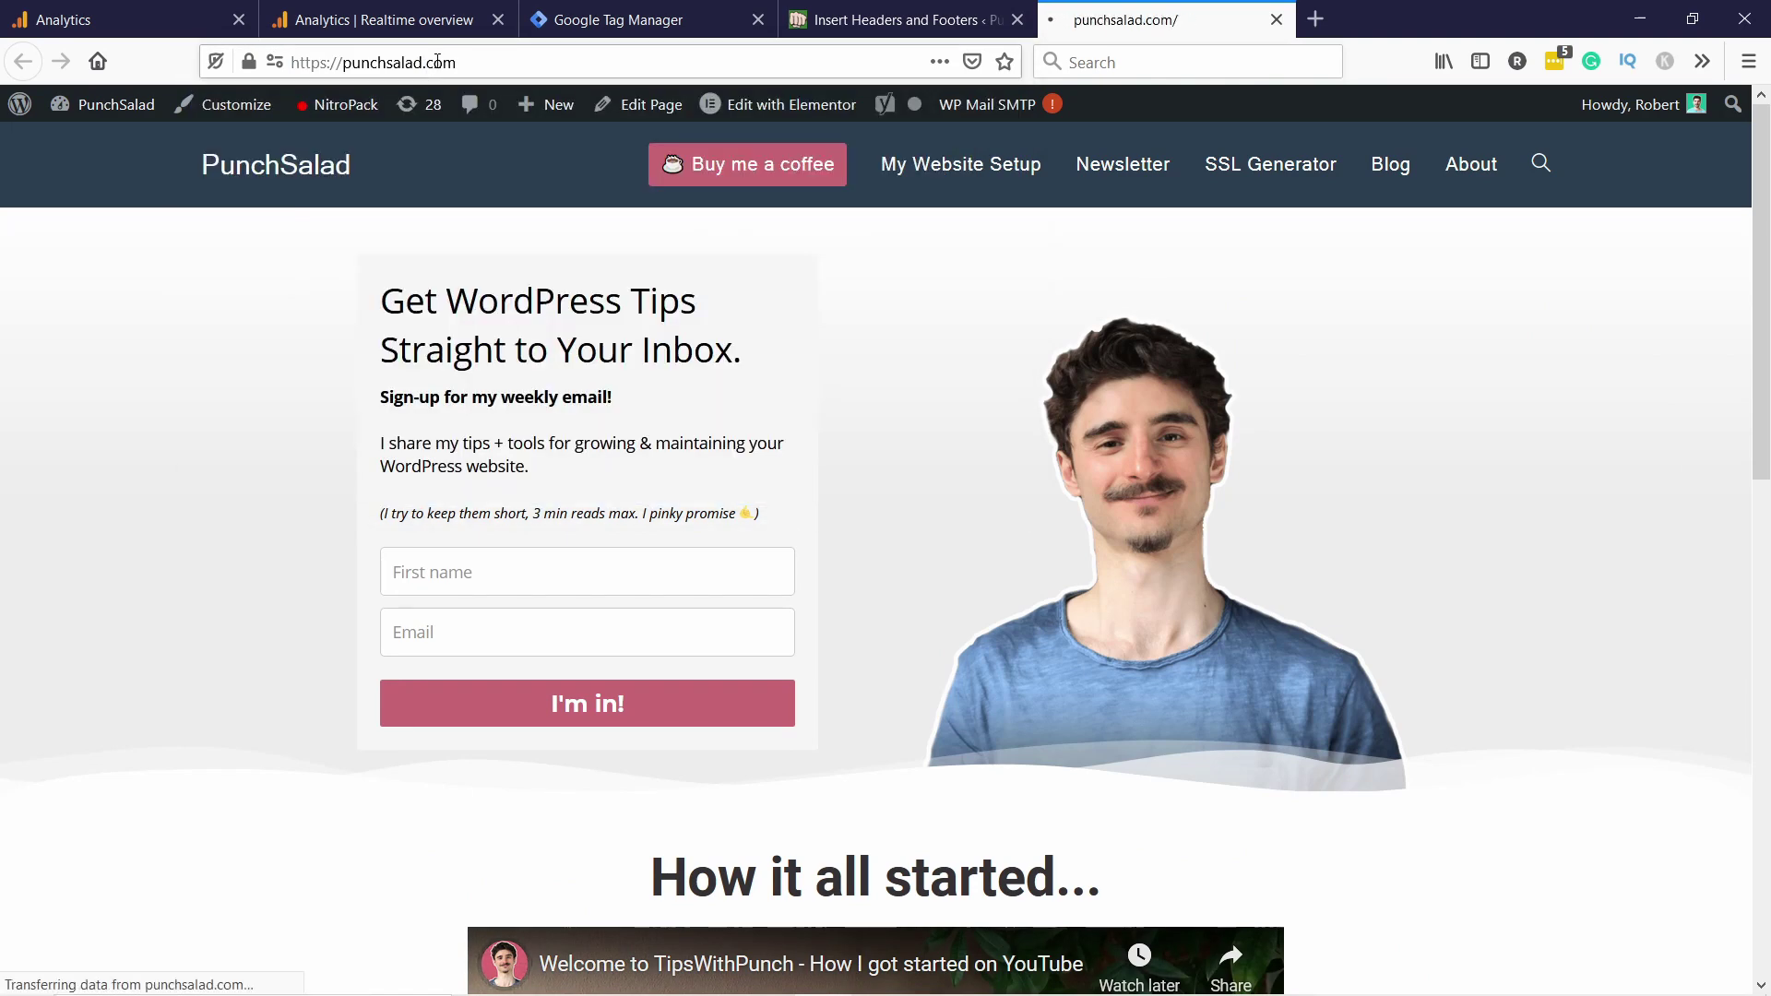
Step: Visit the Blog page and confirm Realtime shows 1 active user, 3 homepage and 1 blog view
{"action": "left_click", "coordinate": [385, 25]}
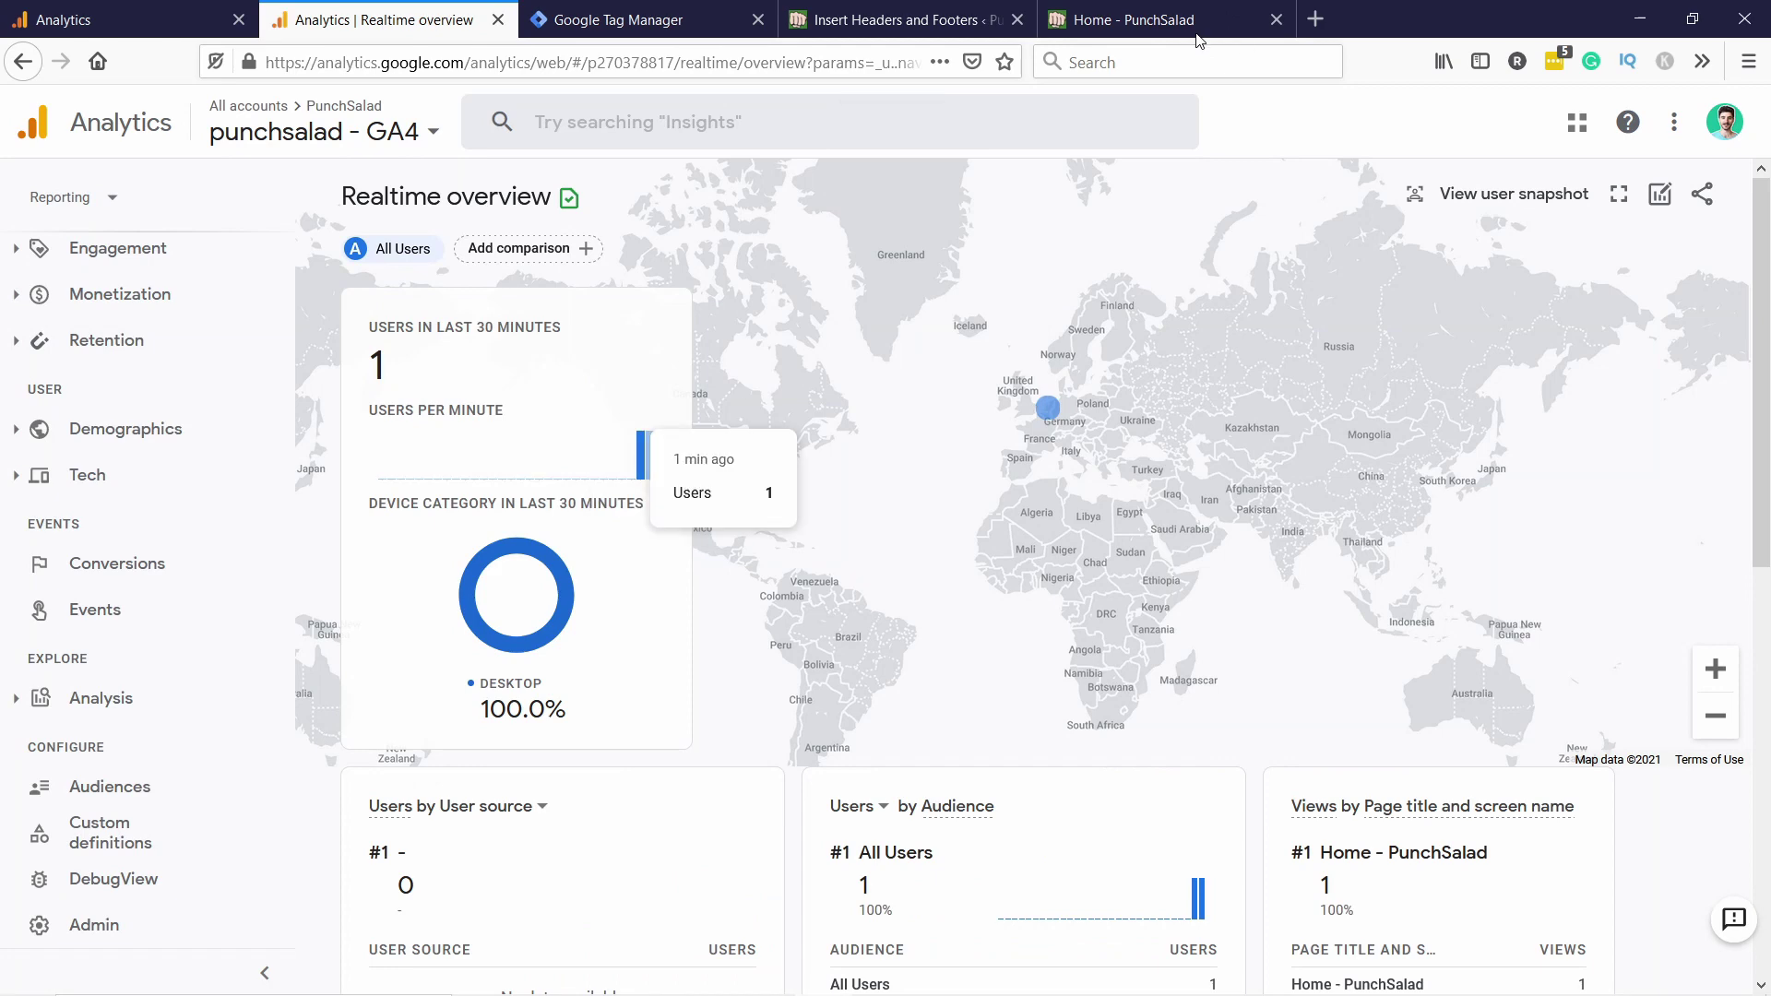
{"action": "left_click", "coordinate": [1047, 17]}
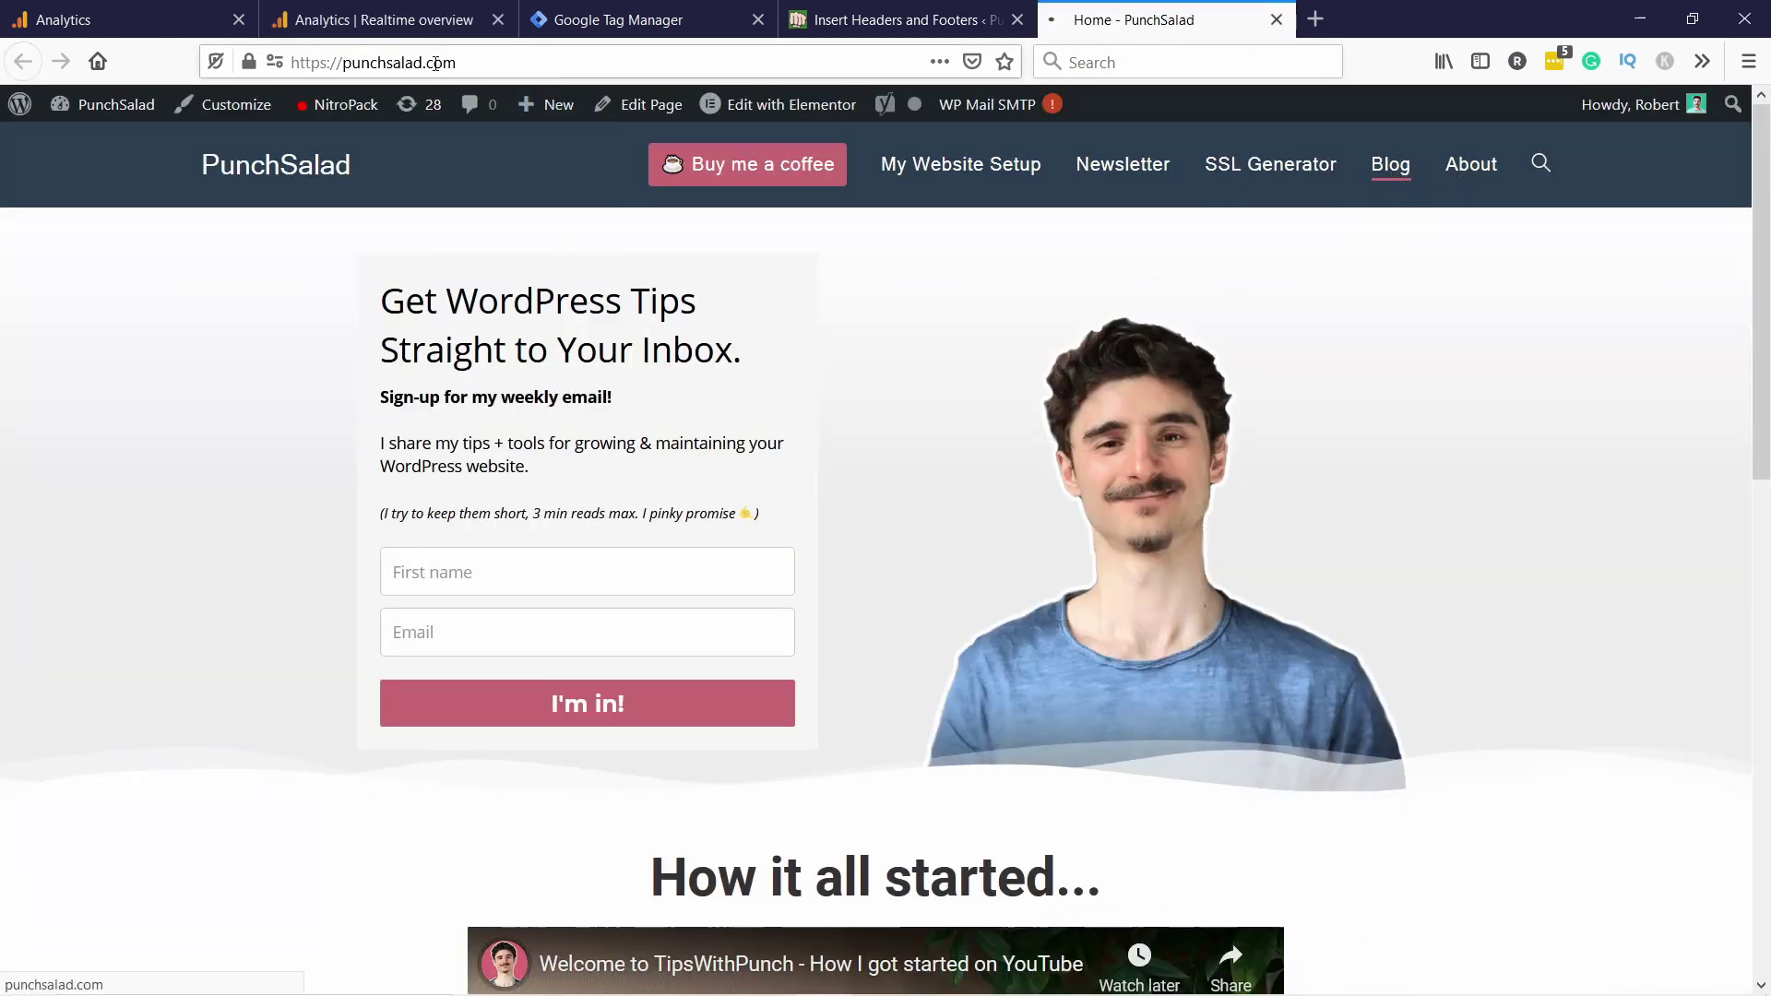
{"action": "left_click", "coordinate": [1390, 166]}
{"action": "left_click", "coordinate": [390, 28]}
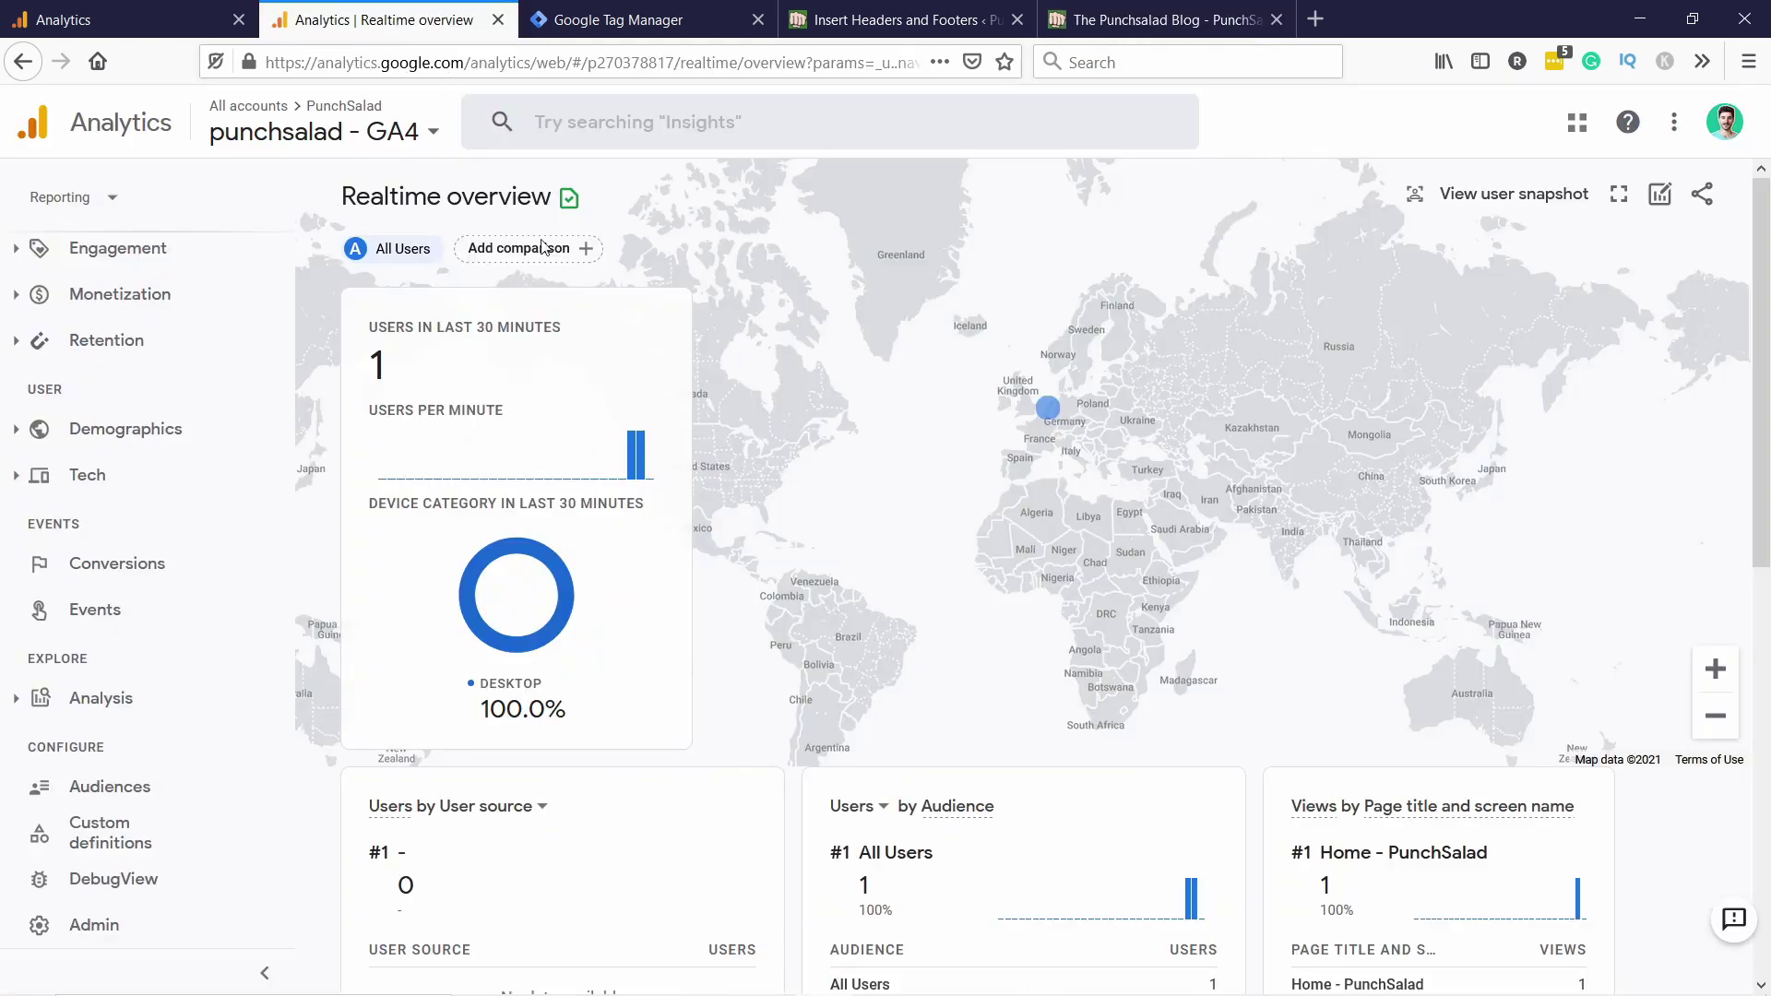
{"action": "scroll", "coordinate": [664, 482], "scroll_direction": "down", "scroll_amount": 2}
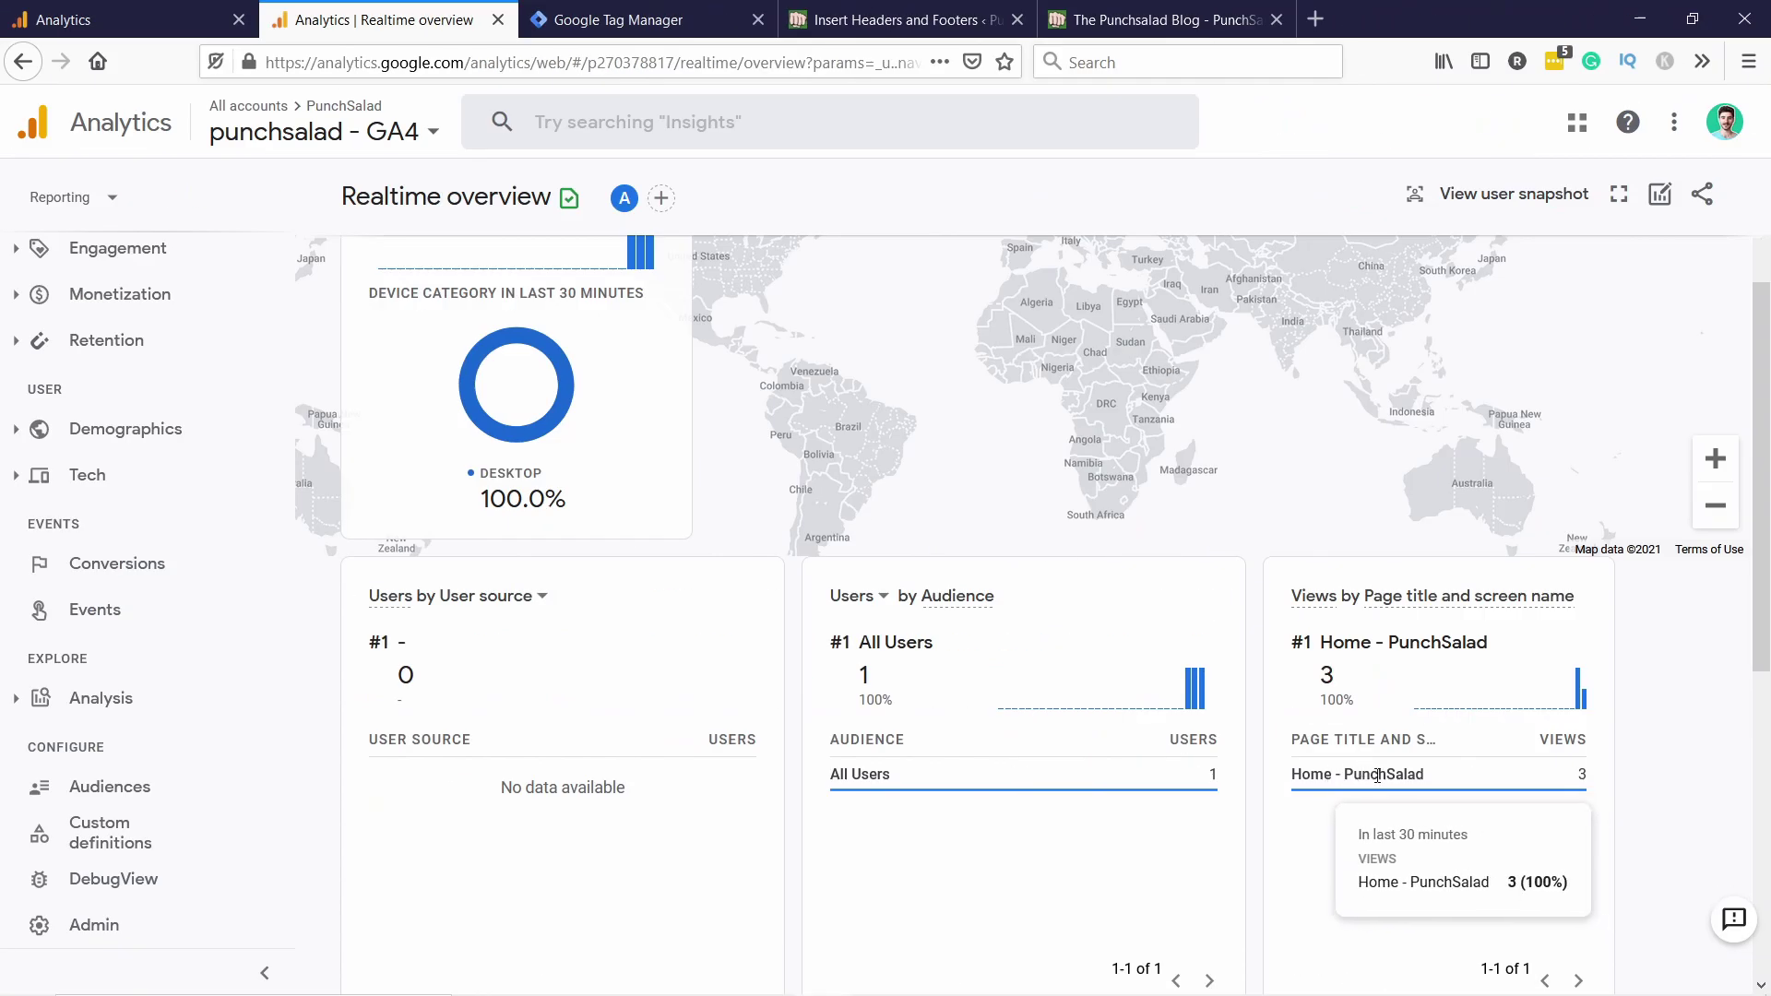
{"action": "scroll", "coordinate": [862, 397], "scroll_direction": "up", "scroll_amount": 2}
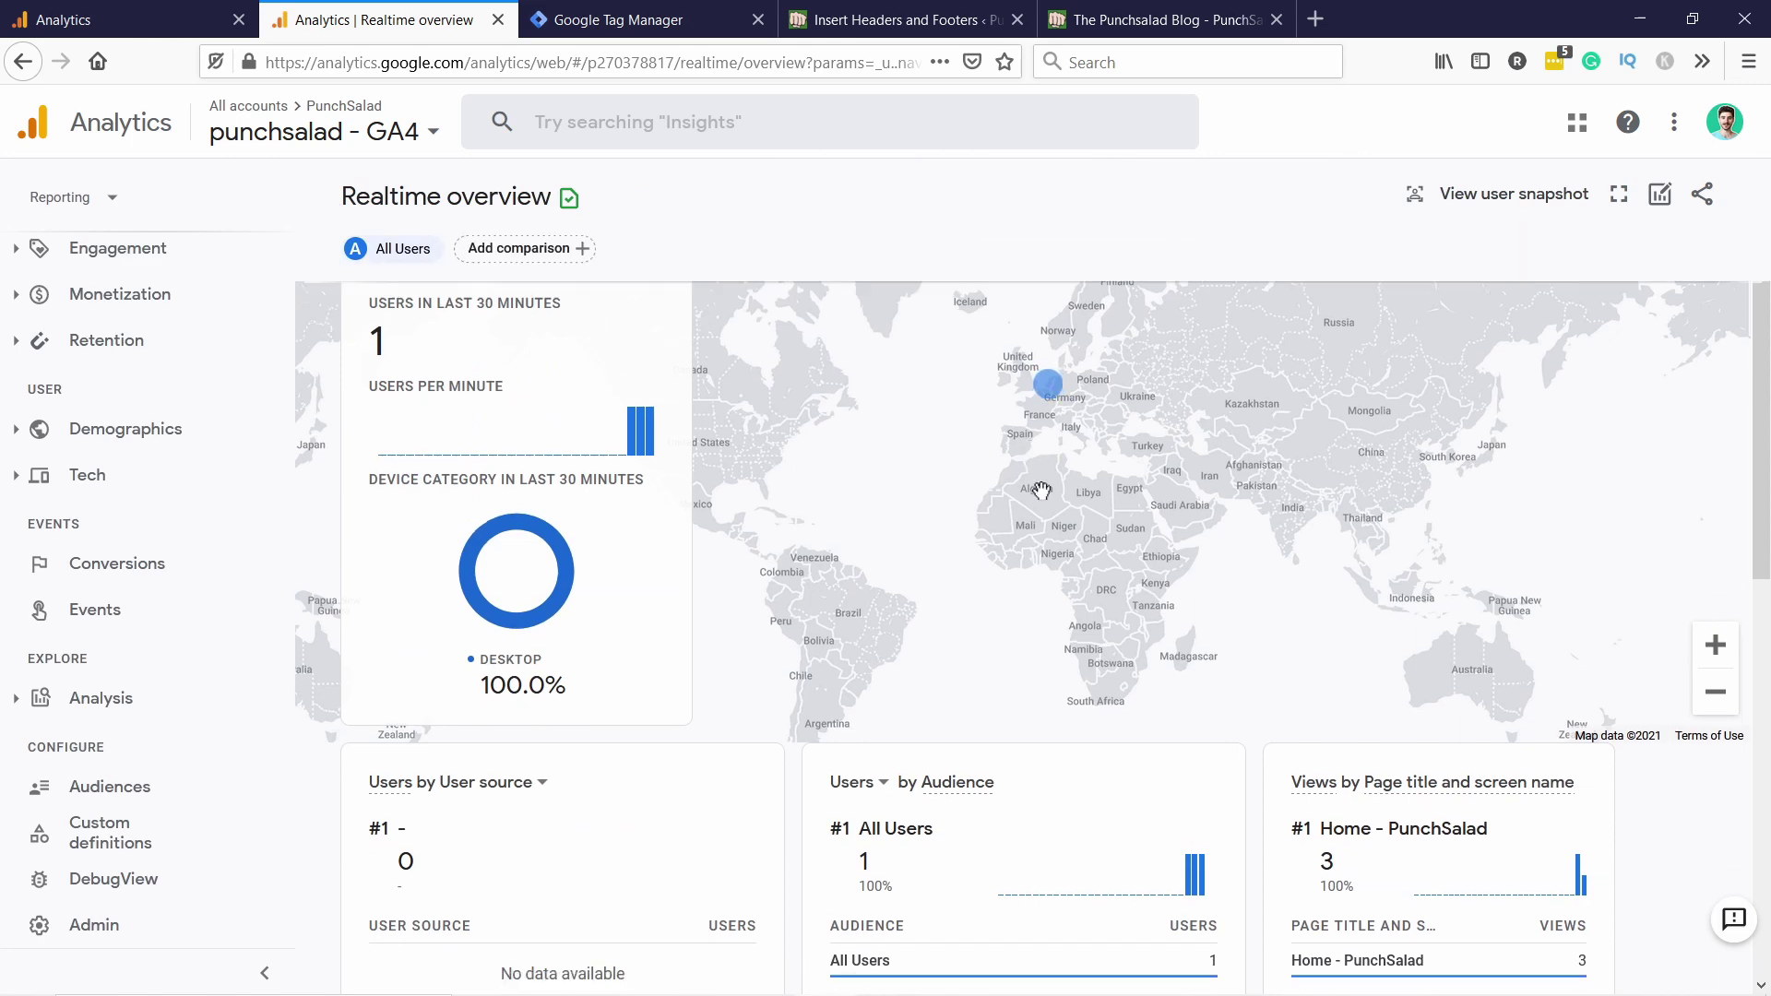
{"action": "scroll", "coordinate": [1476, 554], "scroll_direction": "down", "scroll_amount": 4}
{"action": "scroll", "coordinate": [1470, 646], "scroll_direction": "down", "scroll_amount": 2}
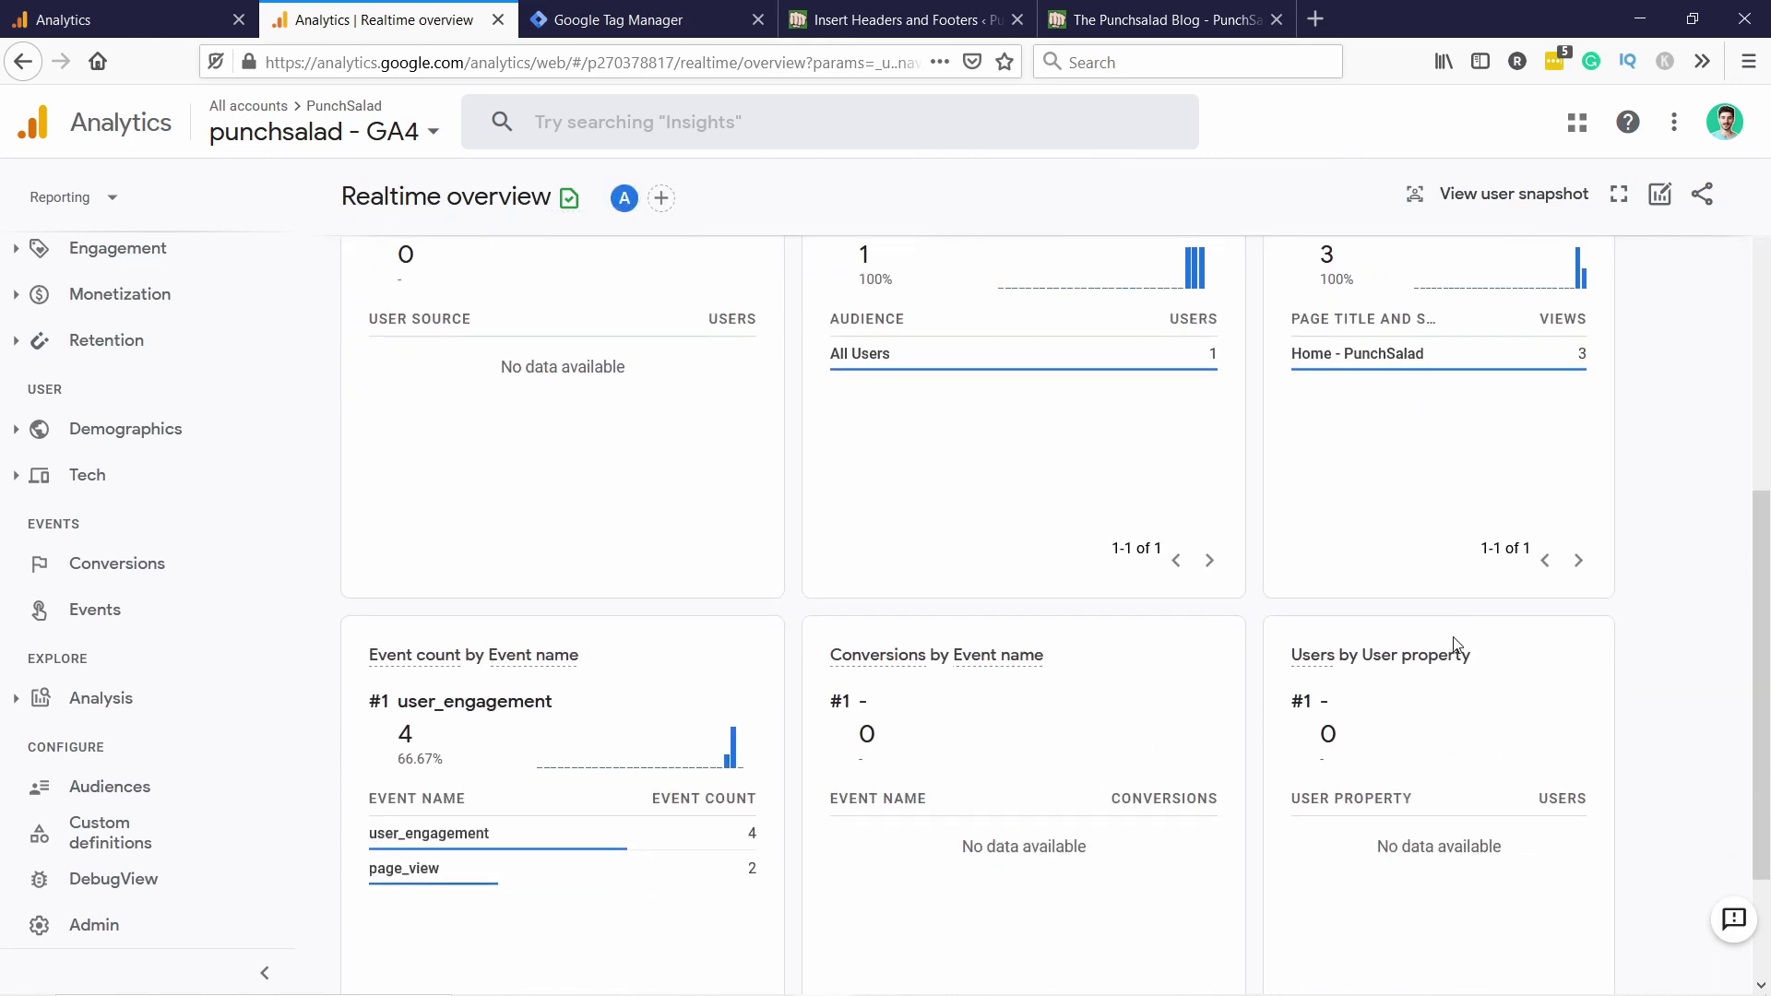
{"action": "scroll", "coordinate": [1455, 638], "scroll_direction": "down", "scroll_amount": 1}
{"action": "scroll", "coordinate": [1420, 535], "scroll_direction": "up", "scroll_amount": 3}
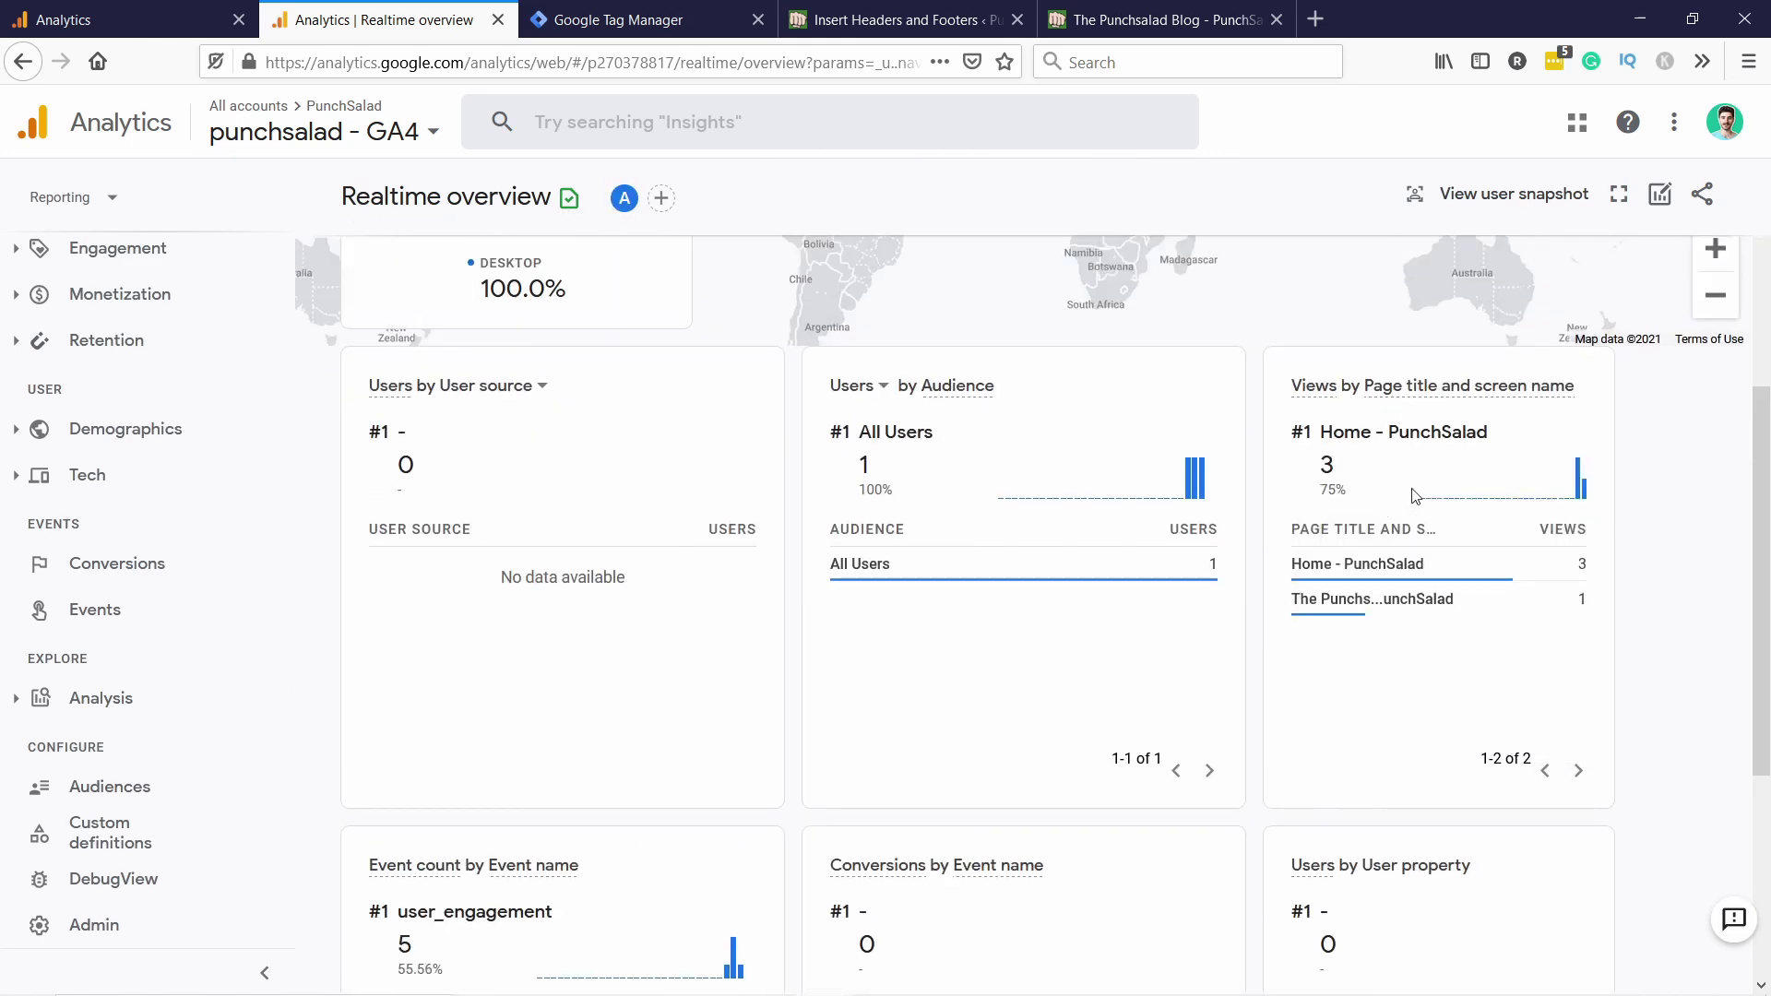
{"action": "mouse_move", "coordinate": [1298, 602]}
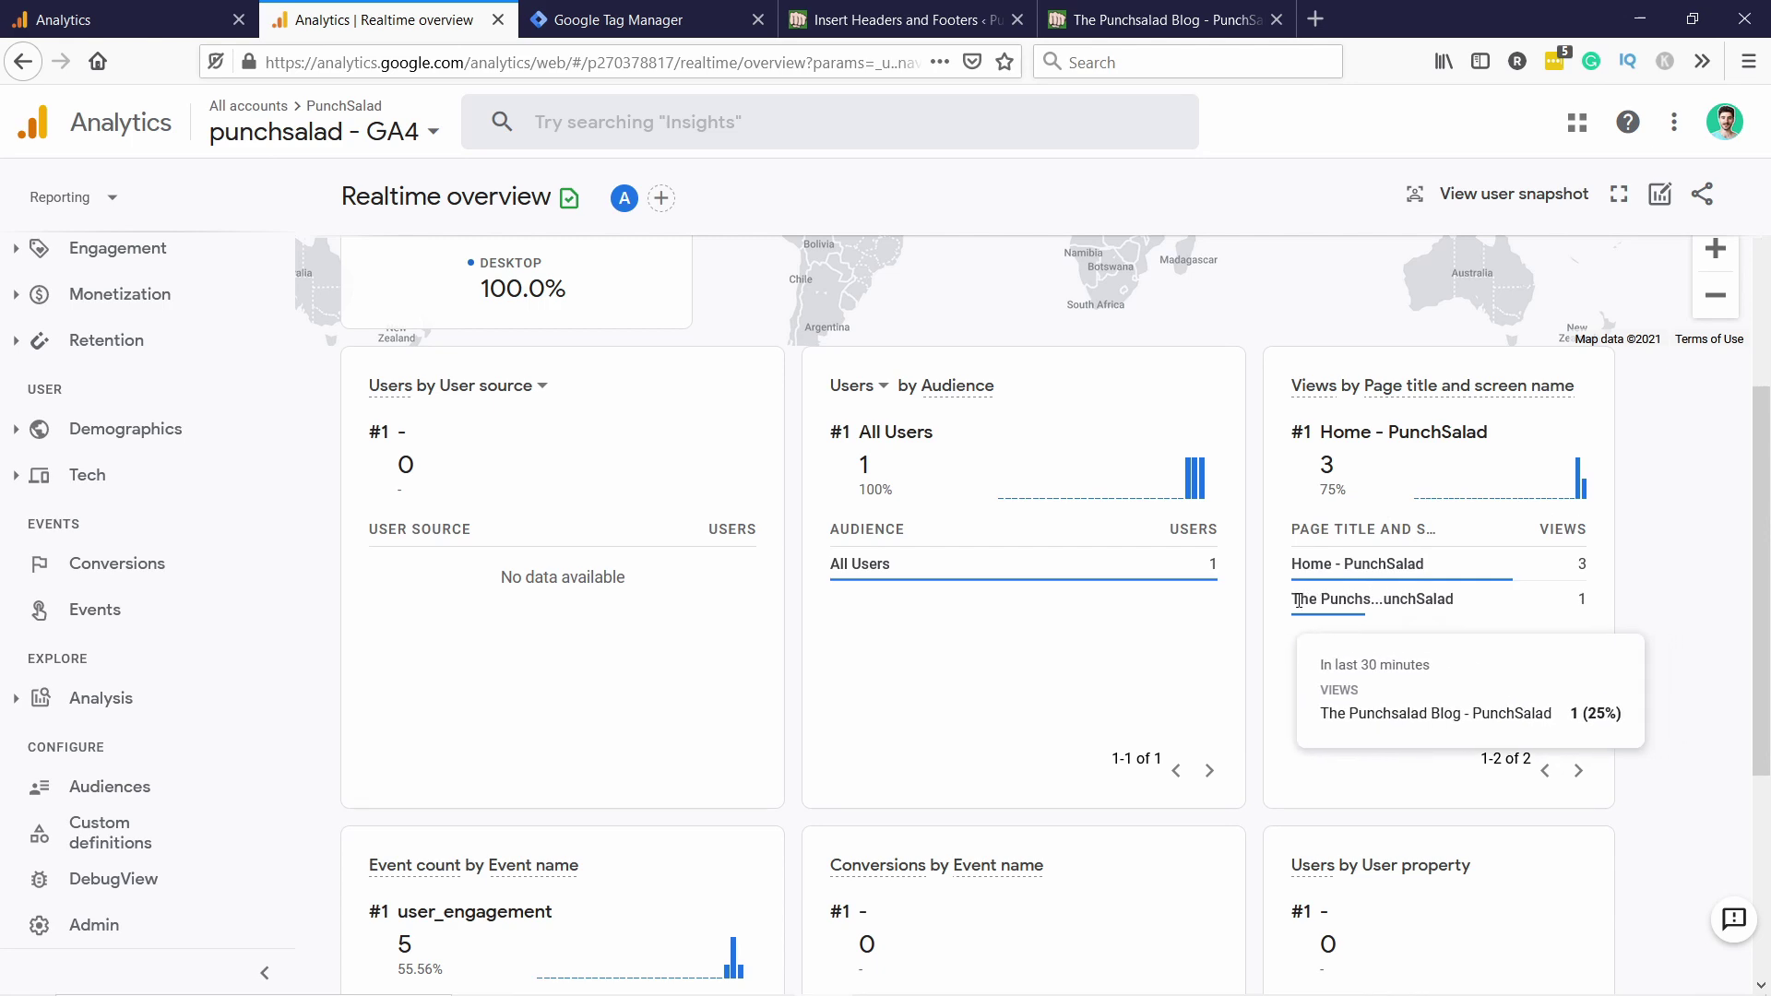
{"action": "left_click", "coordinate": [1157, 20]}
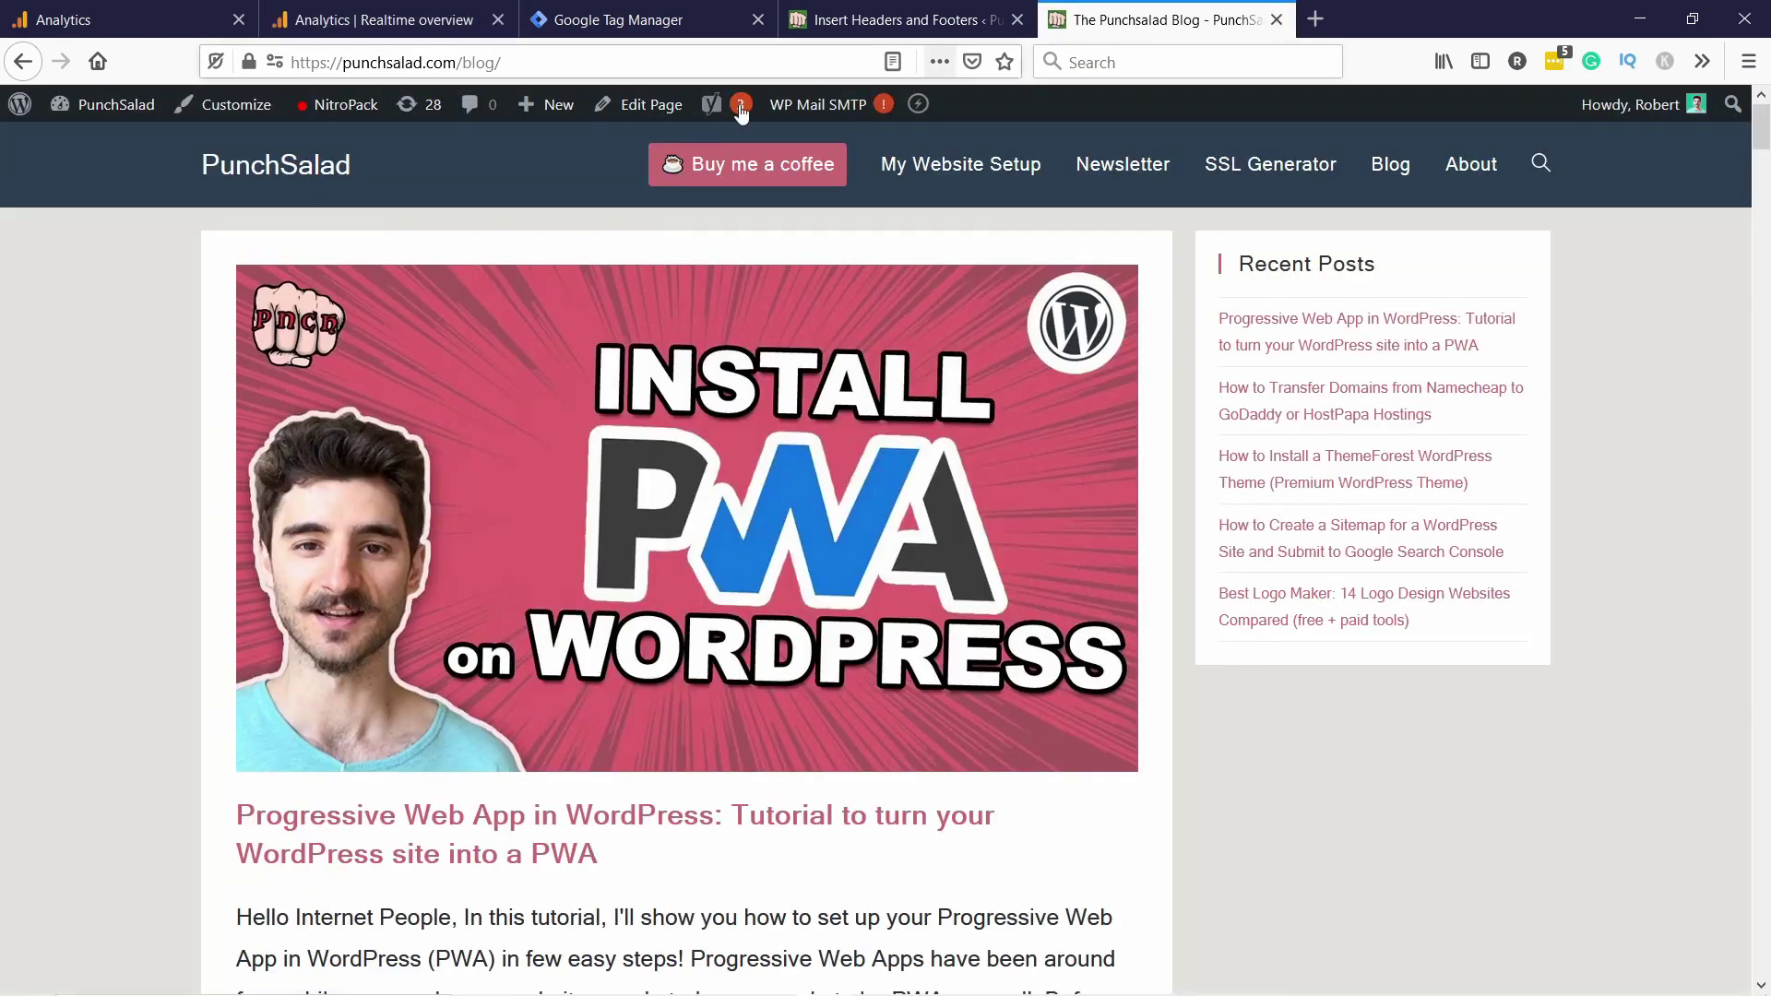